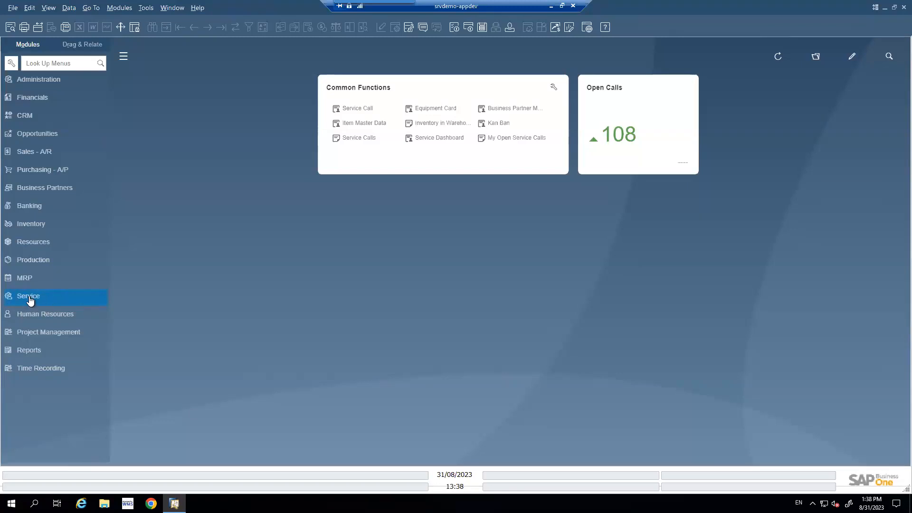
- Start a new sales service call and choose Club de Golf Boucherville as the business partner
left_click(28, 297)
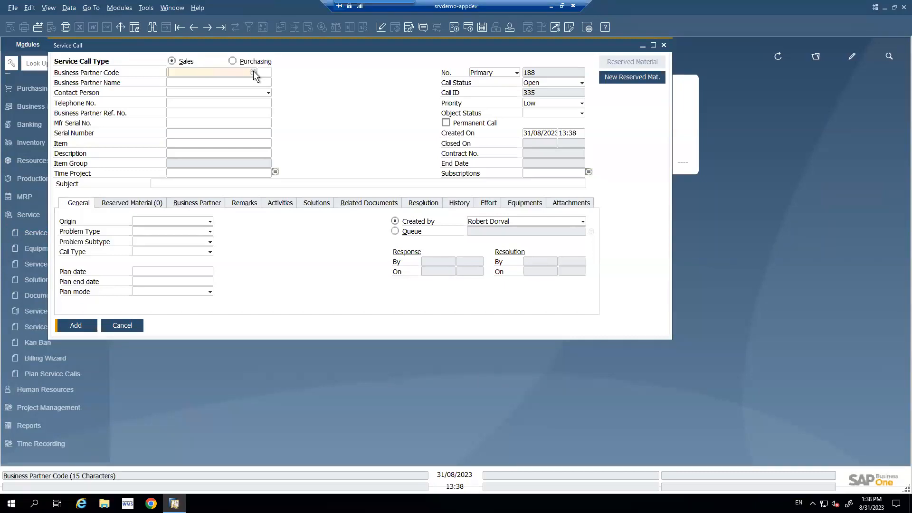
left_click(254, 72)
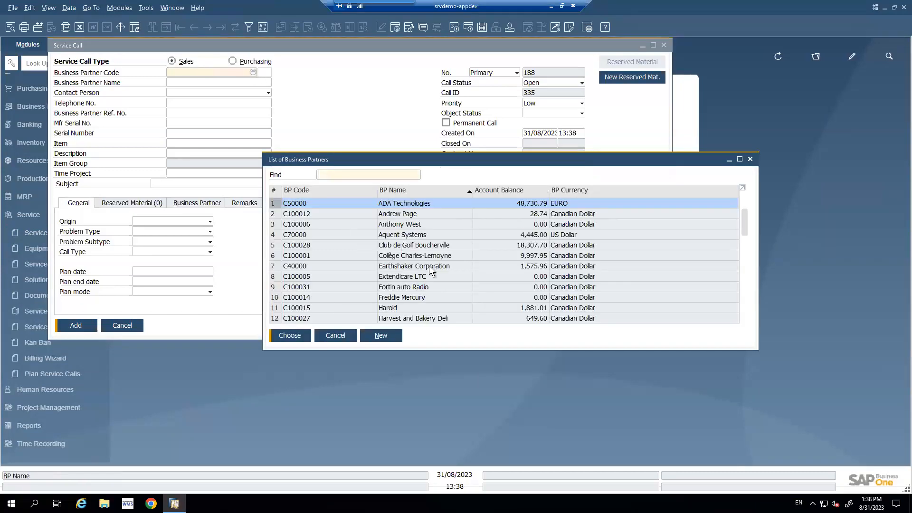
double_click(383, 246)
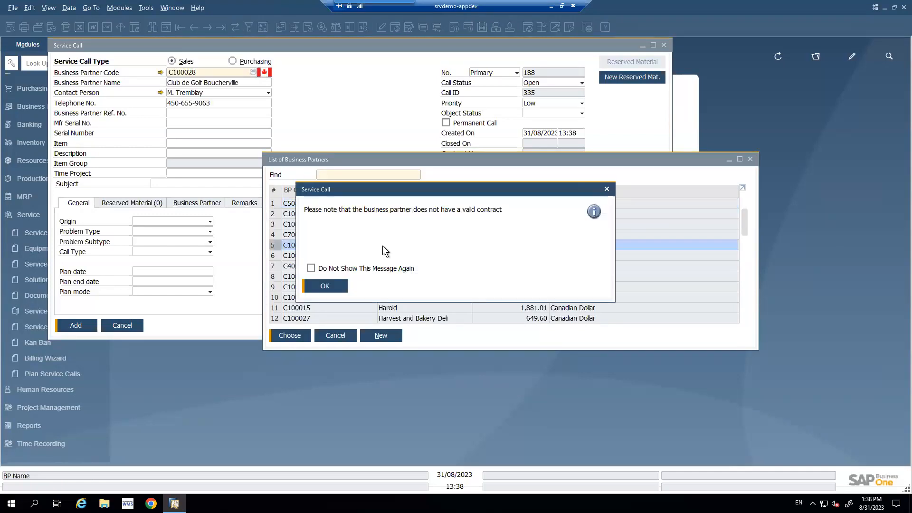
left_click(311, 285)
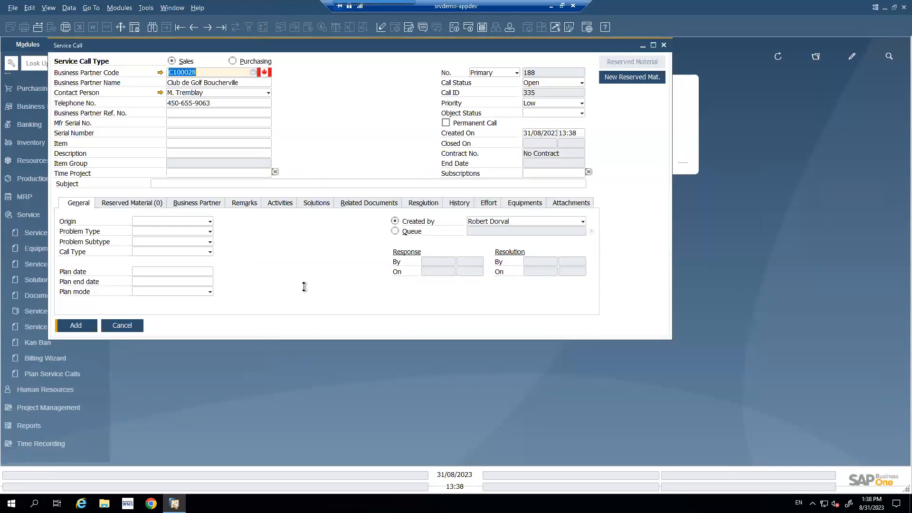
- Assign the customer's serialized equipment KARTONHP (KART ONWARD HP) to the service call
left_click(226, 123)
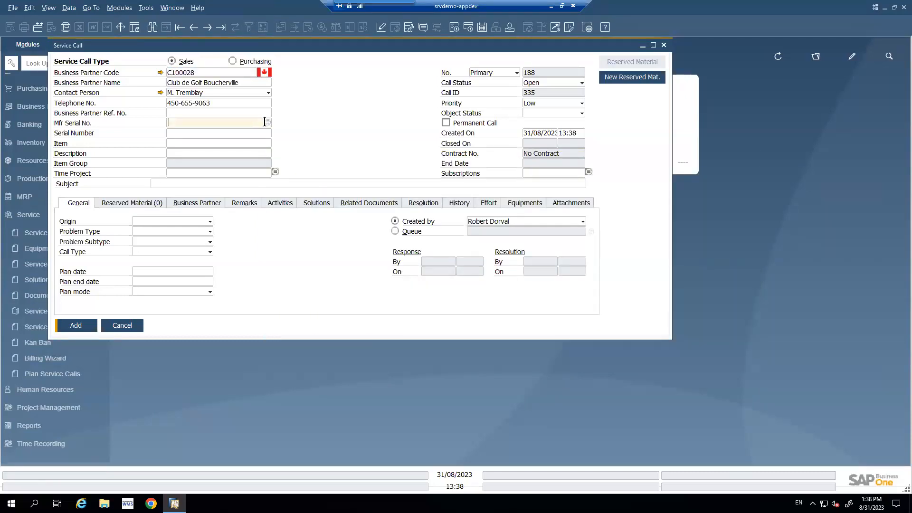
left_click(267, 123)
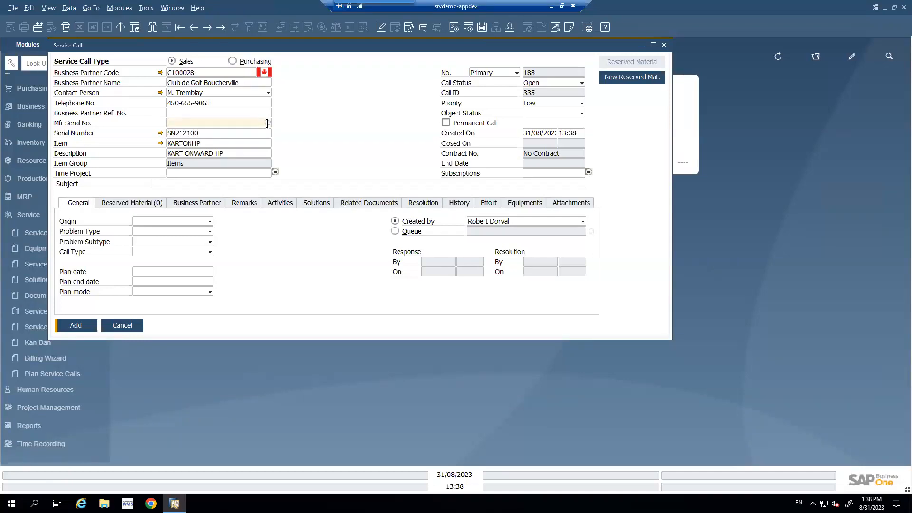
left_click(224, 132)
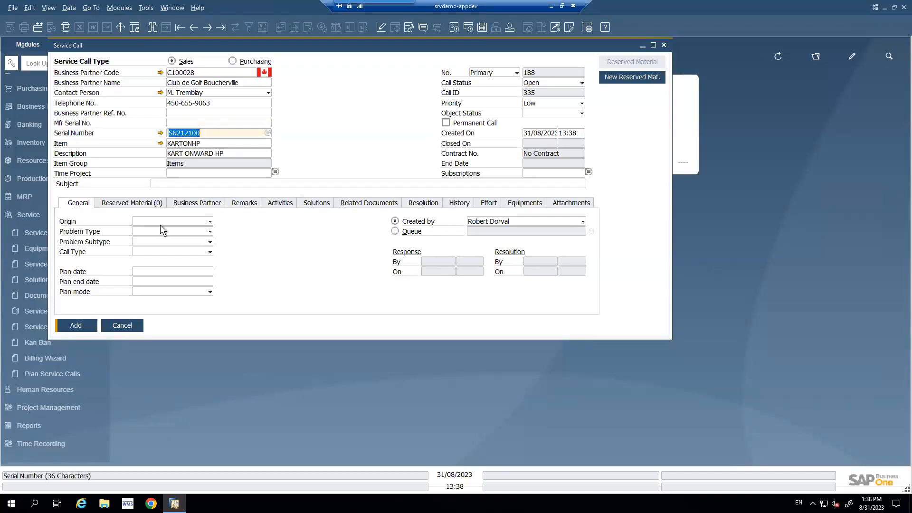
- Enter "Nedd a repair quick and hot" as the service call subject
left_click(172, 183)
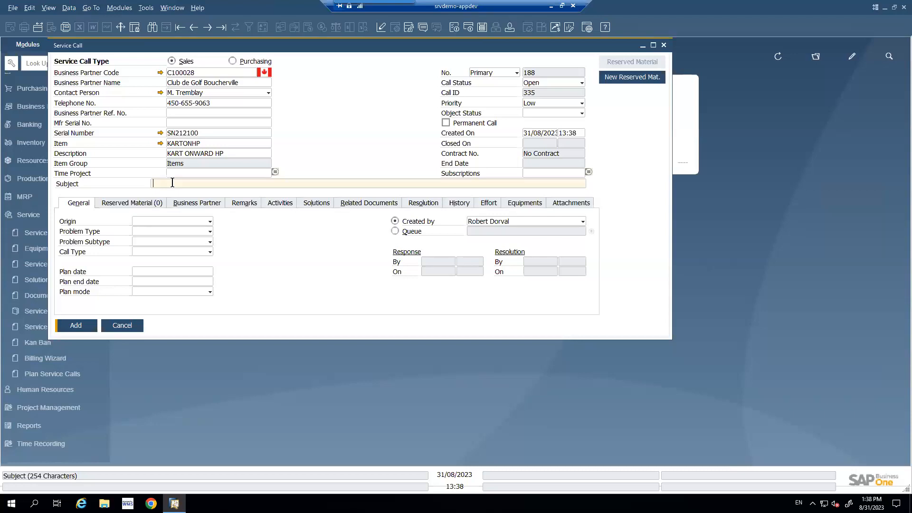
type("Nedd a repair")
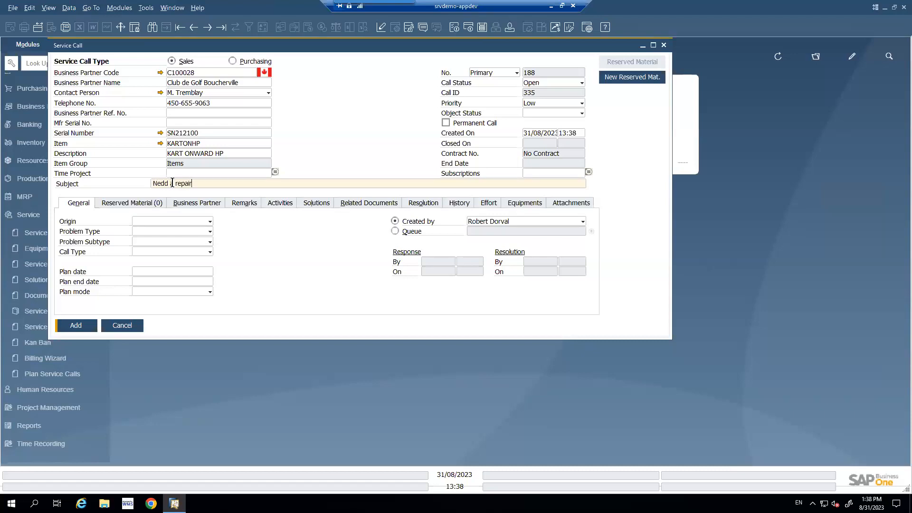
type(" quick and hot")
- Set the origin to Telephone No., problem type to Maintenance, problem subtype to Loose nuts and call type to Residential
left_click(204, 222)
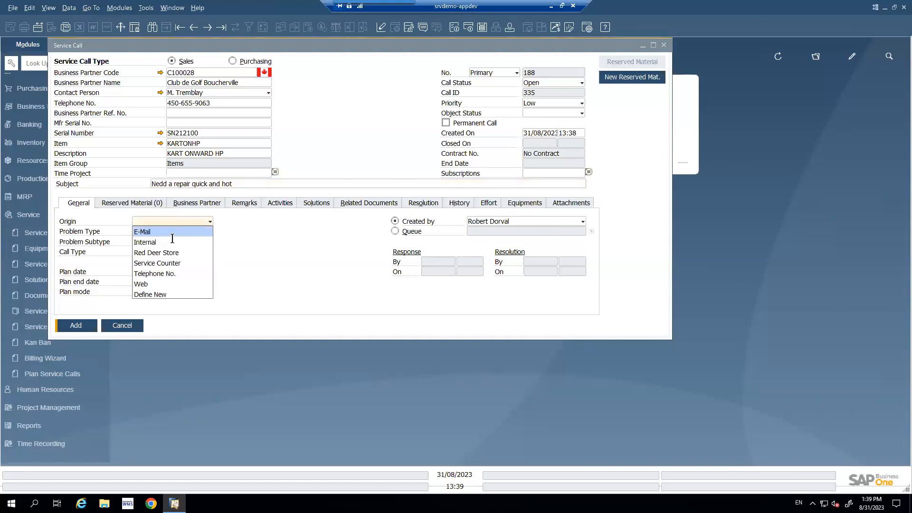
left_click(164, 274)
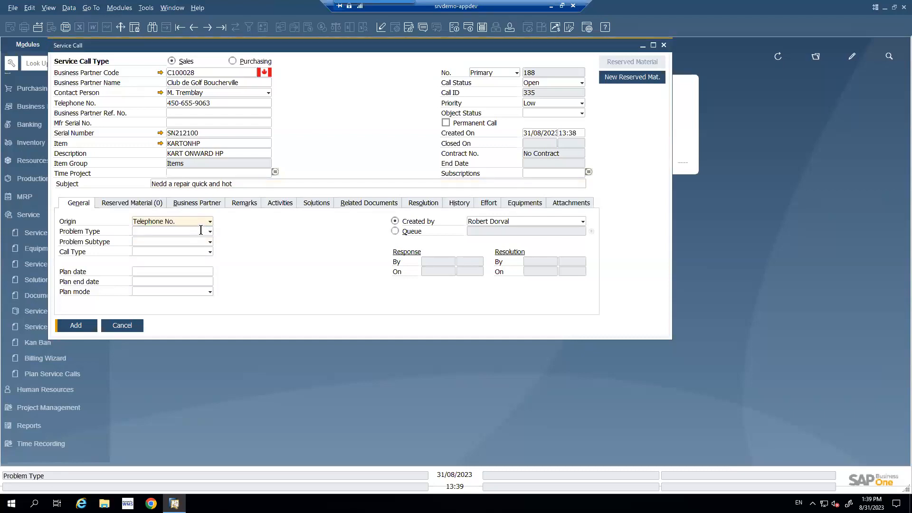
left_click(201, 230)
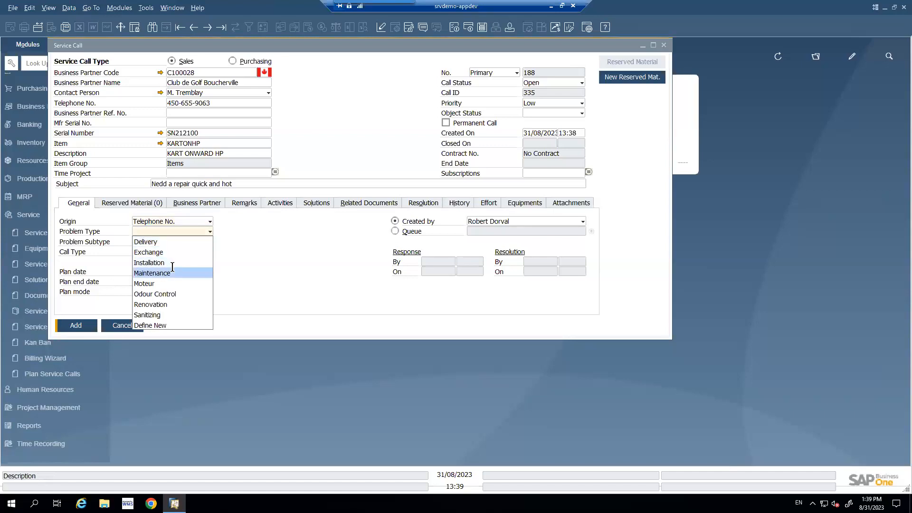
left_click(173, 270)
left_click(198, 241)
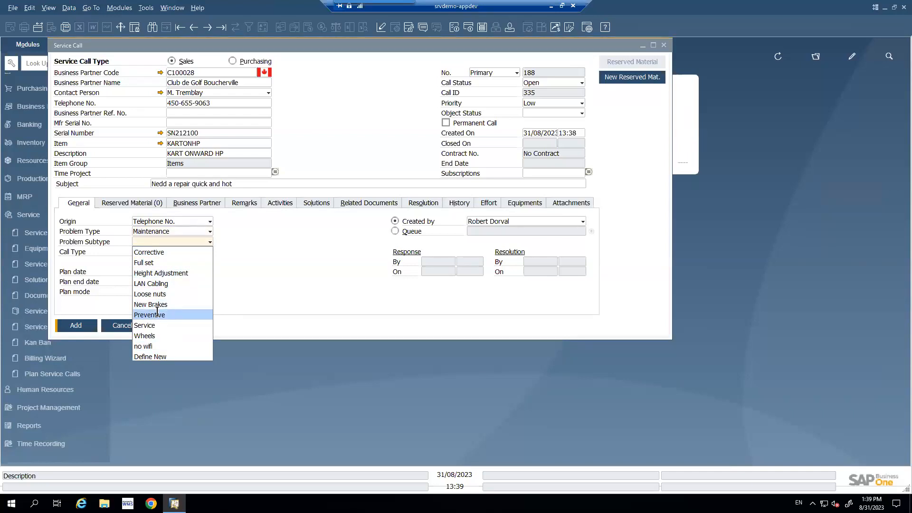
left_click(156, 294)
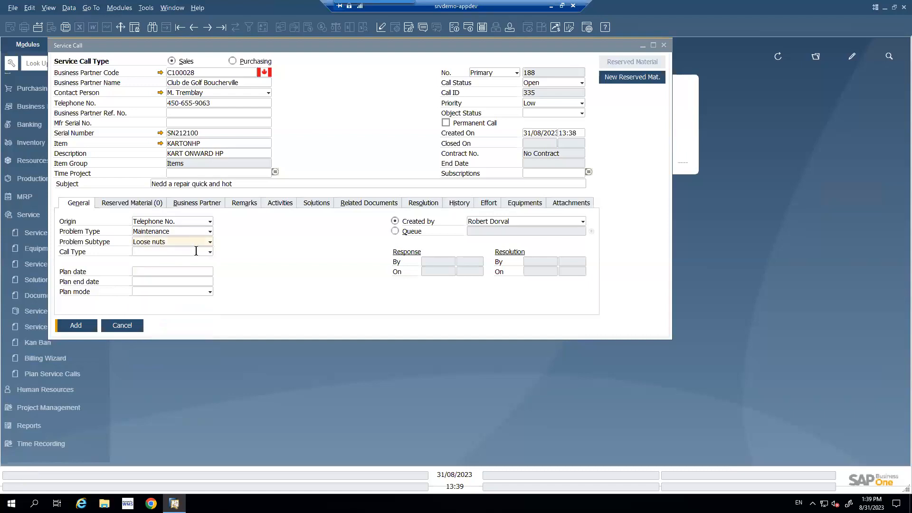
left_click(197, 251)
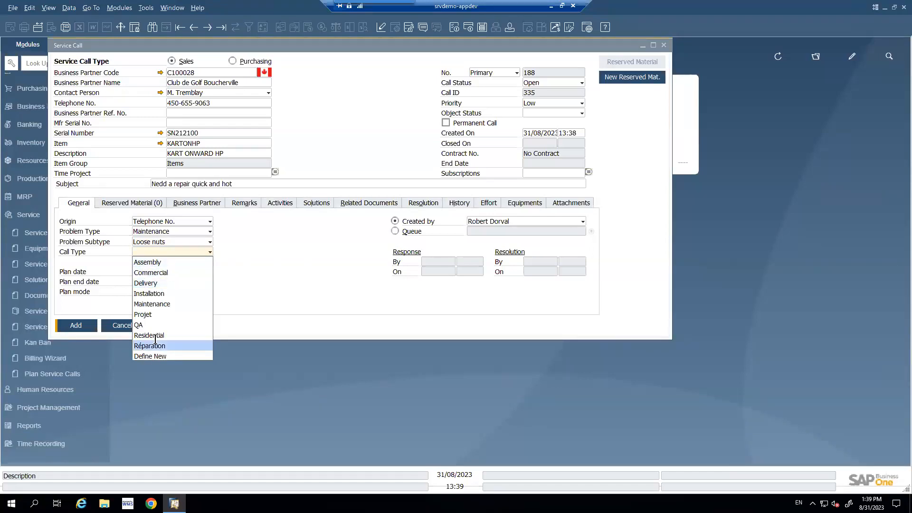
key("Return")
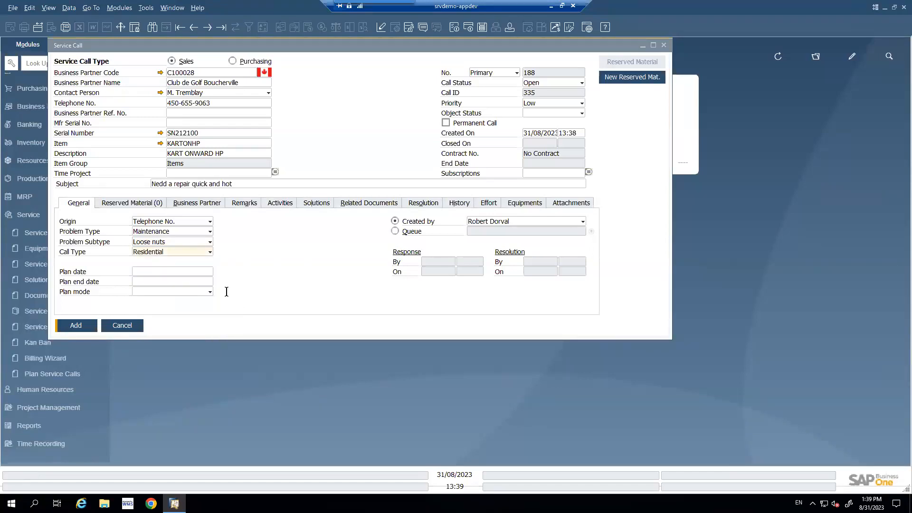
- Set both the plan date and plan end date to 31/08/2023 and add the service call
left_click(208, 272)
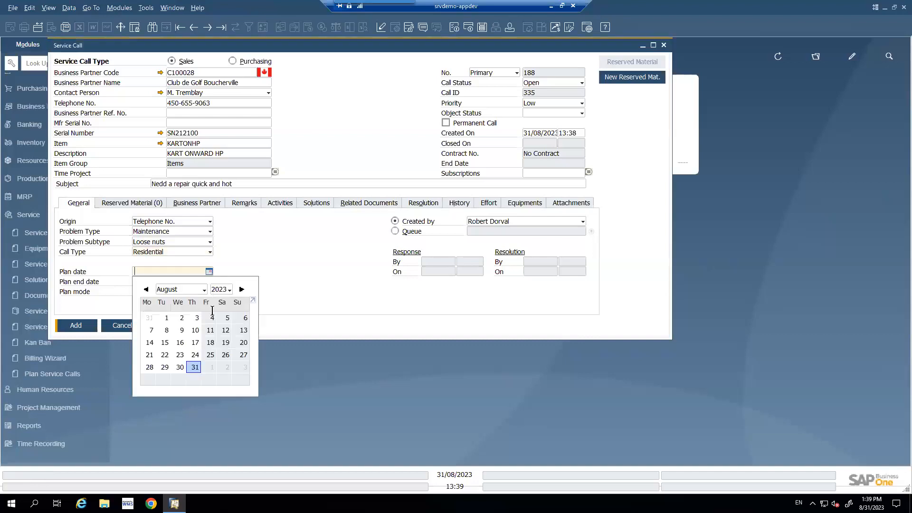
left_click(194, 367)
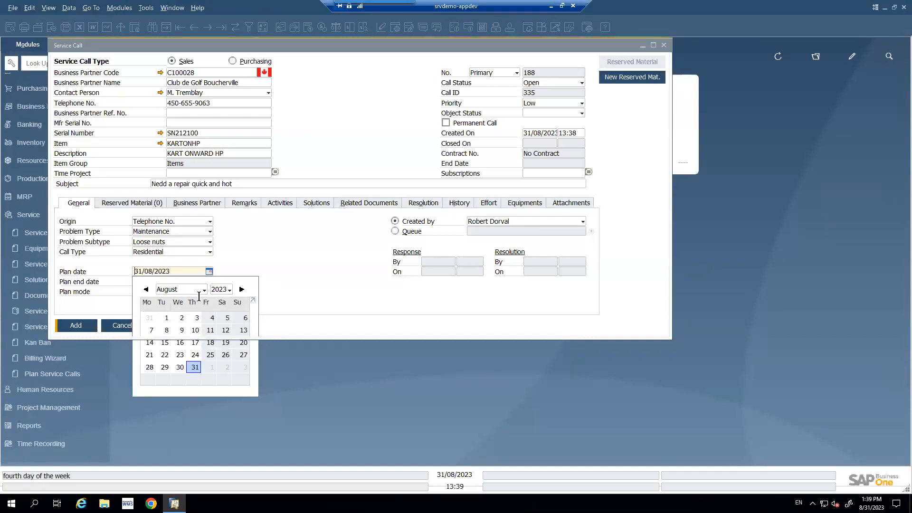
left_click(209, 282)
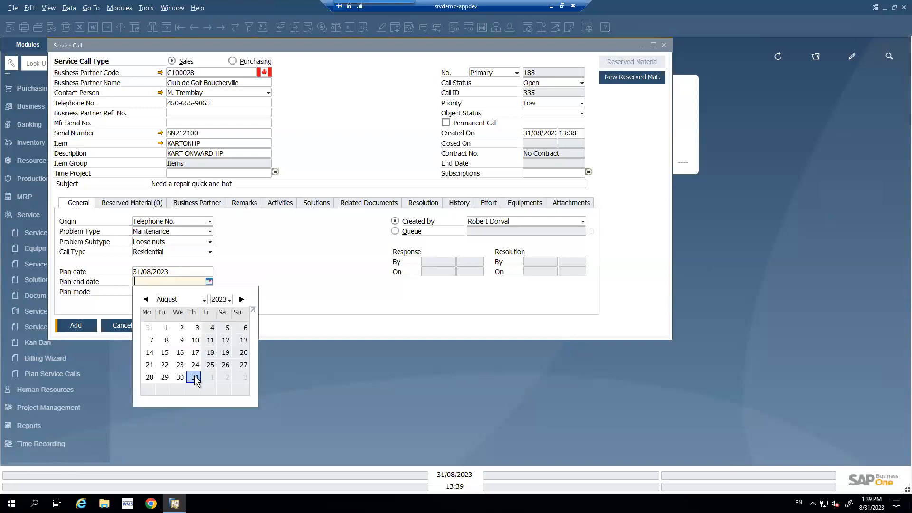
left_click(194, 376)
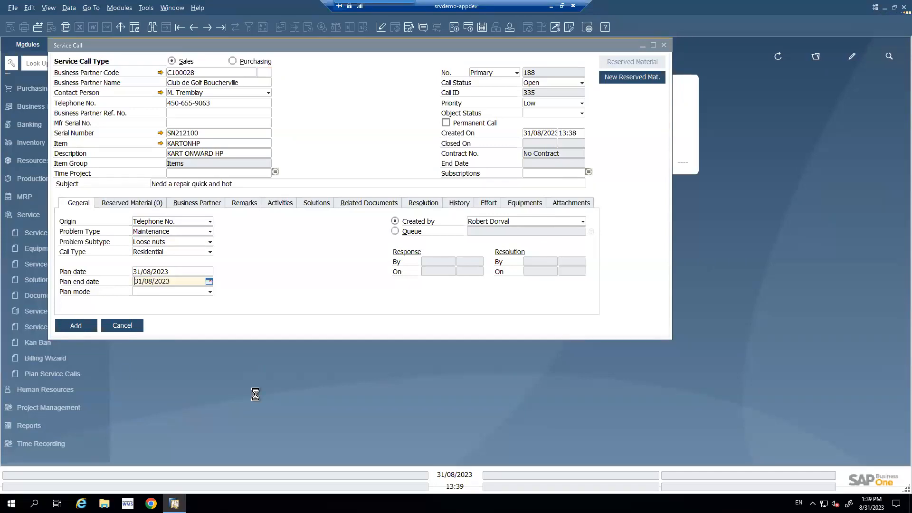
- Add the remarks "additonal remark for this call" and "do this and that" on separate lines and update the service call
left_click_drag(164, 45, 339, 89)
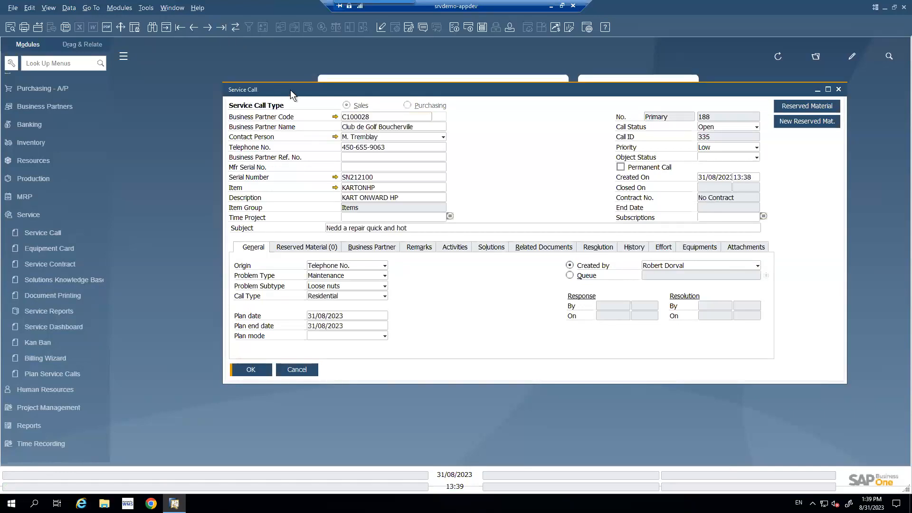
left_click_drag(324, 89, 213, 72)
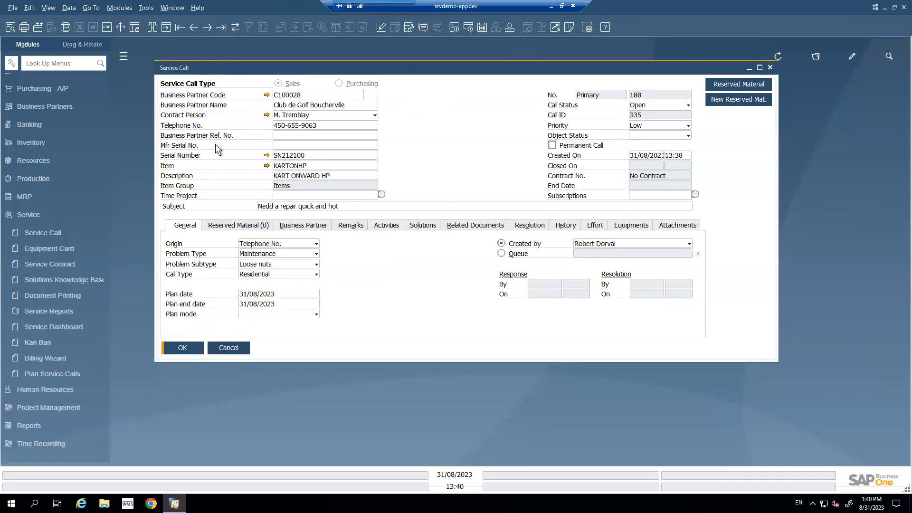
left_click(349, 226)
type("additonal remark")
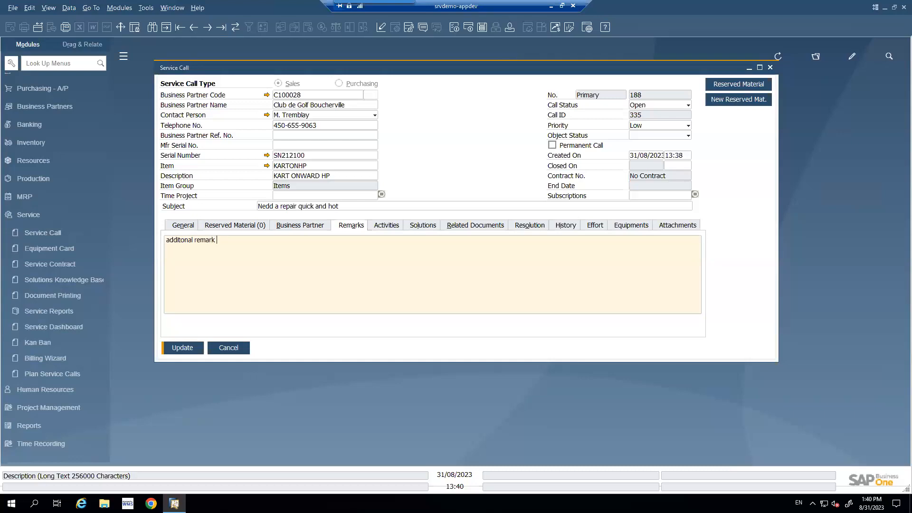
type(" for this call  ")
type("do this a")
type("nd that")
left_click(183, 347)
left_click(326, 285)
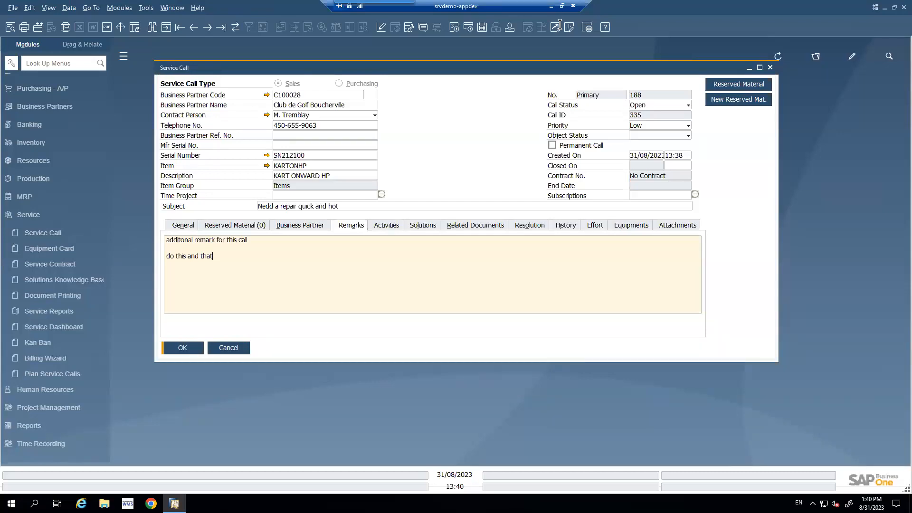
- Switch to SAP Field Service Management in Chrome, sign in, and open the Planning and Dispatching board
left_click(551, 6)
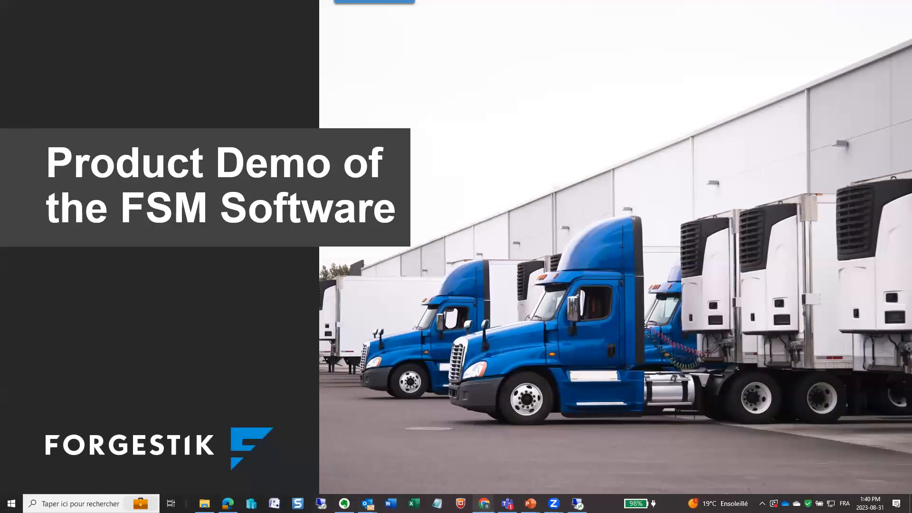
left_click(484, 503)
left_click(431, 325)
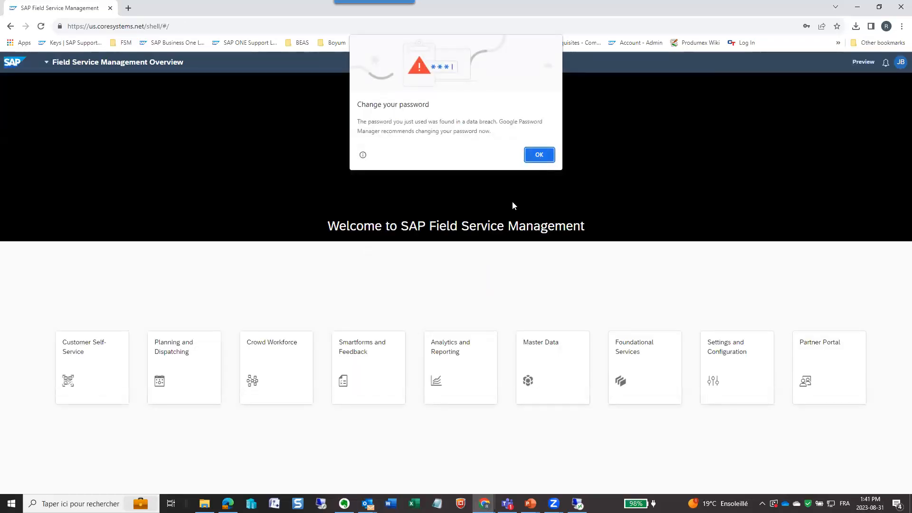
left_click(539, 161)
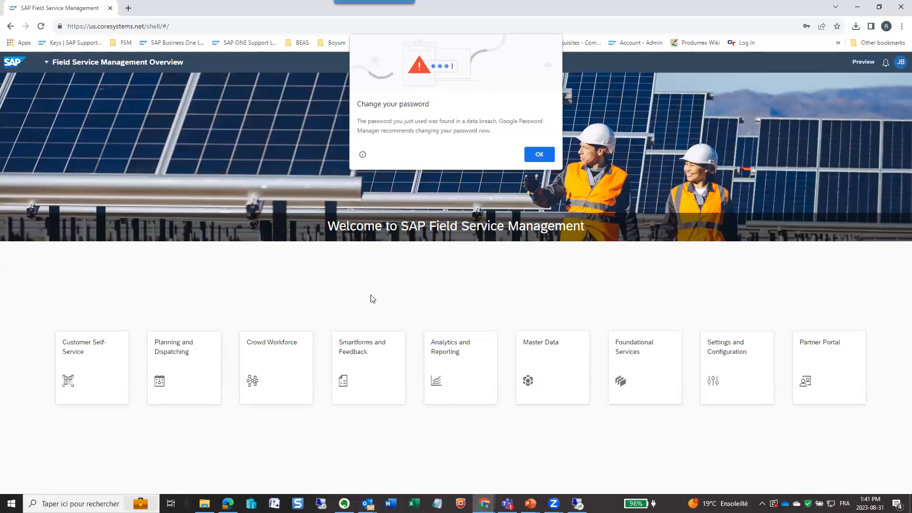
left_click(181, 351)
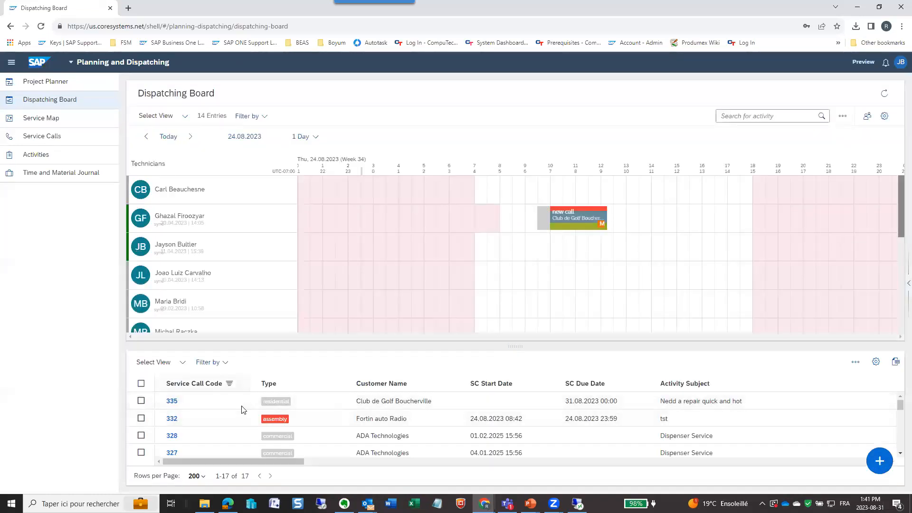
- Enlarge the service call list on the dispatching board and examine its entries, including the new Club de Golf Boucherville call
scroll(256, 411, "down", 2)
scroll(266, 419, "down", 1)
scroll(273, 426, "up", 2)
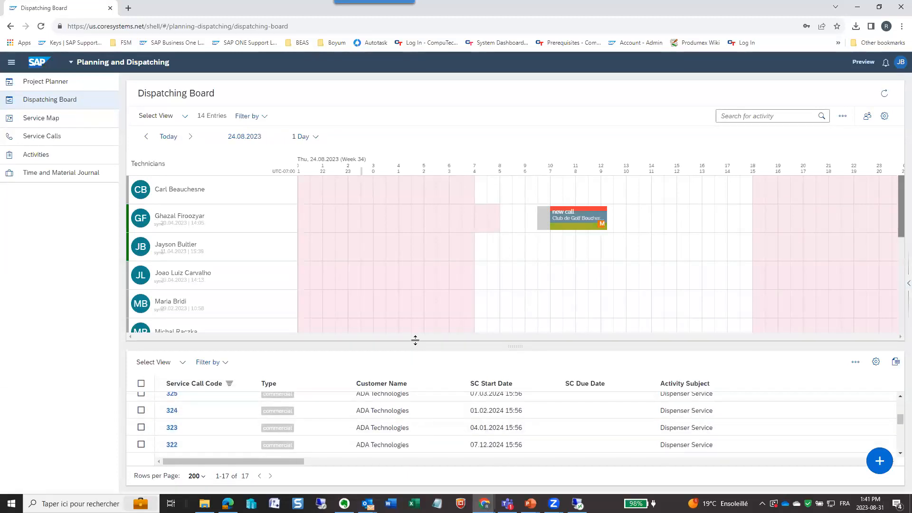
left_click_drag(416, 341, 409, 256)
scroll(220, 320, "up", 2)
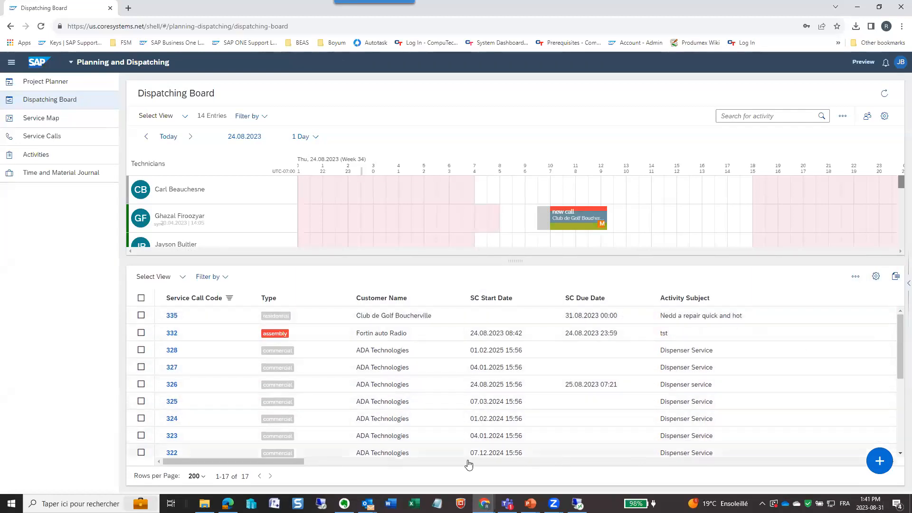
scroll(326, 435, "down", 3)
scroll(324, 436, "down", 2)
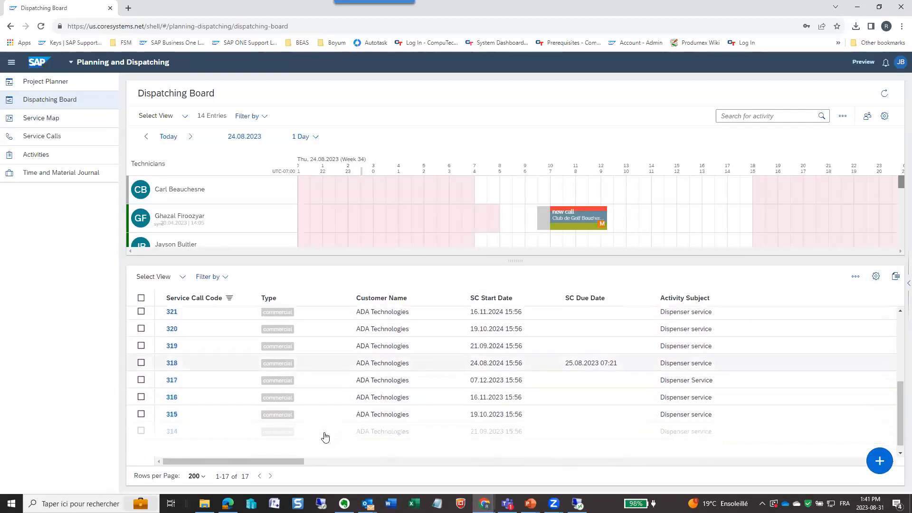
scroll(324, 437, "up", 3)
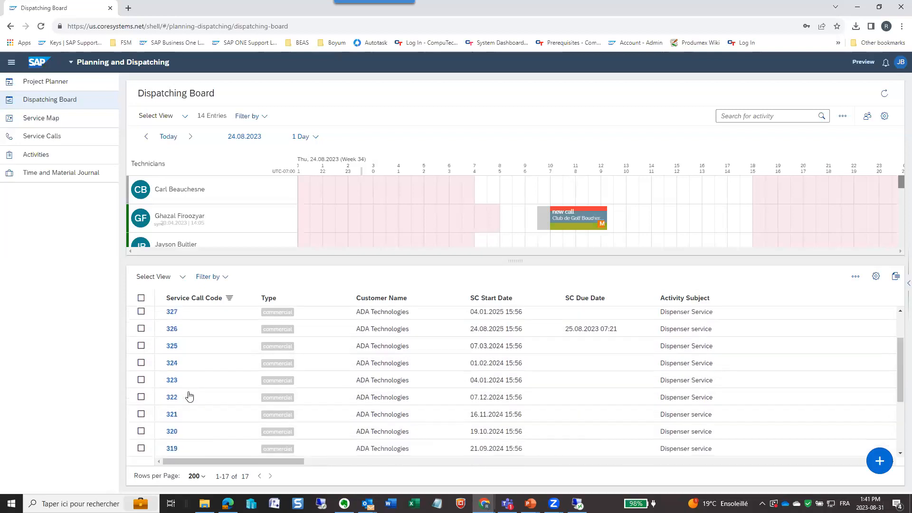
scroll(189, 395, "up", 2)
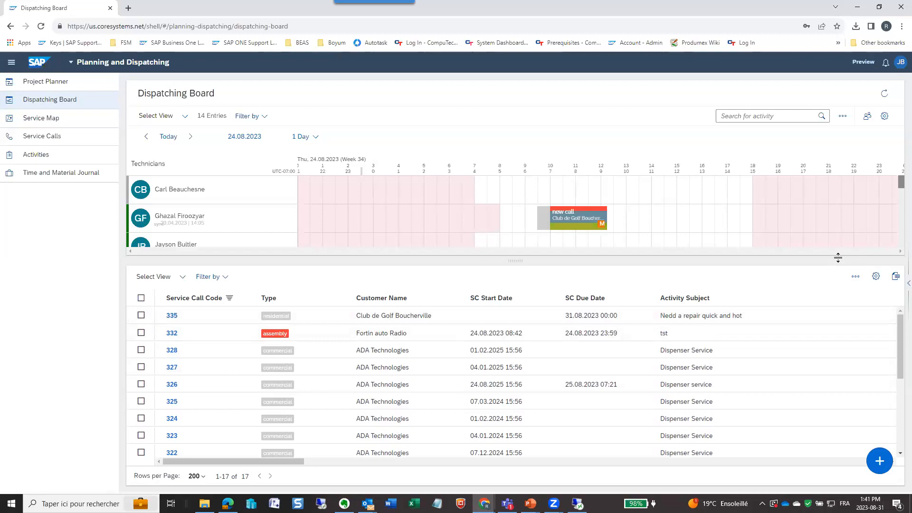
- Enlarge the schedule area of the dispatching board and look through the technicians
left_click_drag(838, 262, 837, 355)
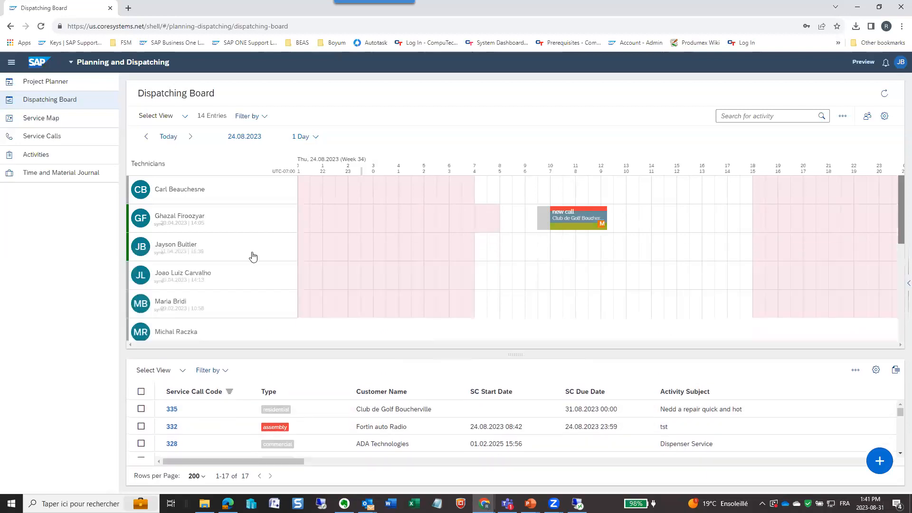
scroll(219, 252, "down", 5)
scroll(210, 234, "up", 5)
scroll(331, 215, "up", 1)
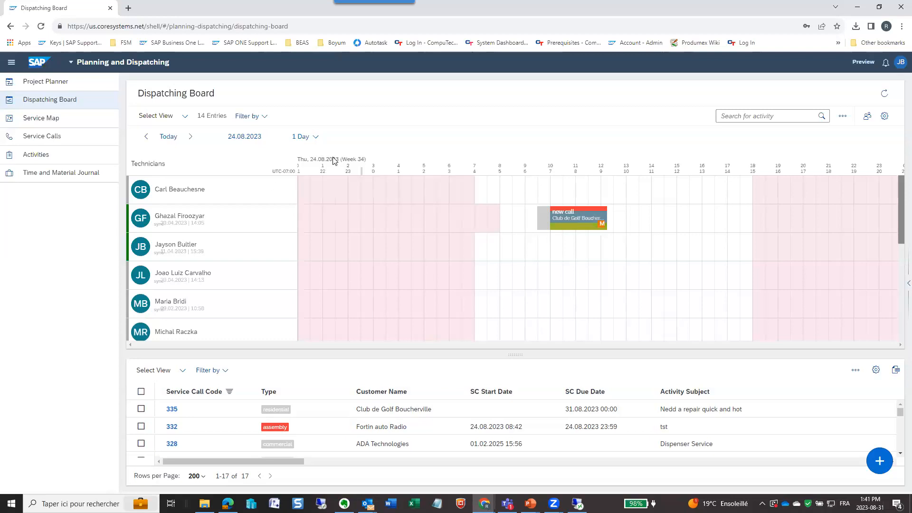
- Show today's schedule and assign the online RD technician the Club de Golf Boucherville call from 09:15 to 11:45 and the Fortin auto Radio call until about 14:00
left_click(164, 137)
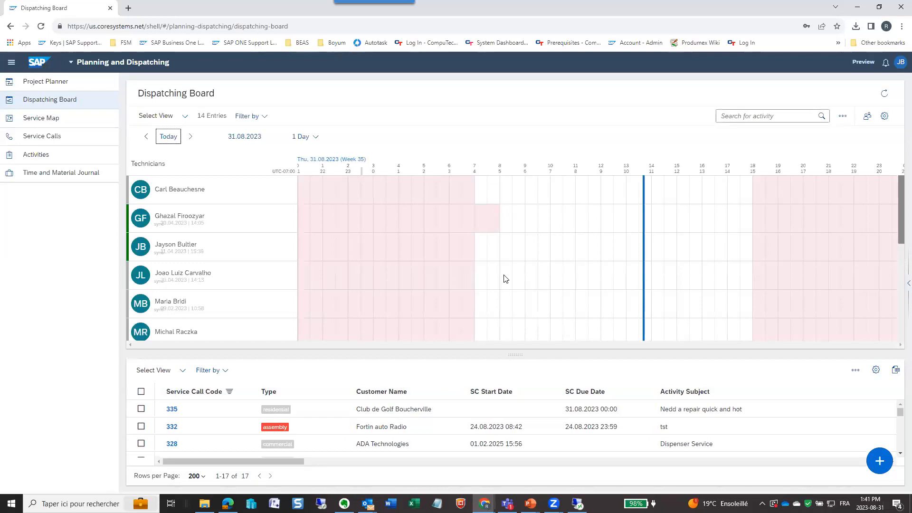
scroll(505, 278, "down", 3)
scroll(480, 280, "up", 1)
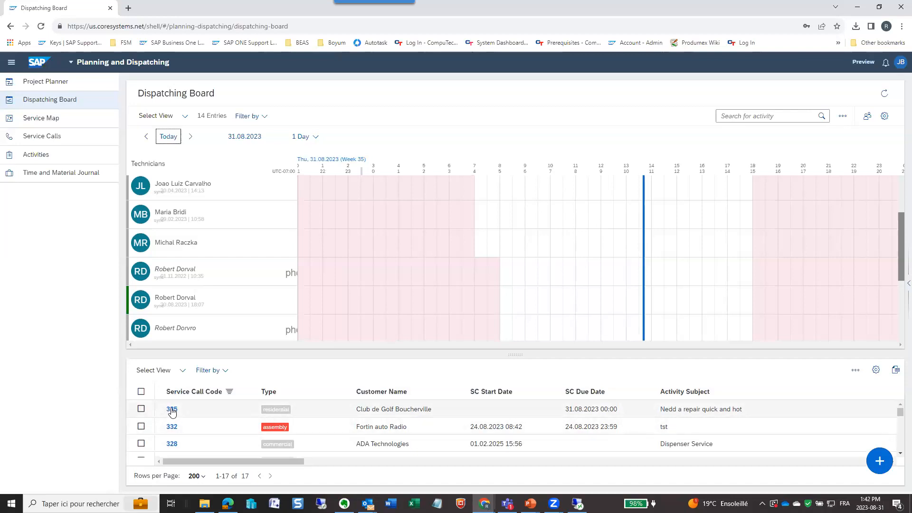
left_click_drag(170, 412, 572, 298)
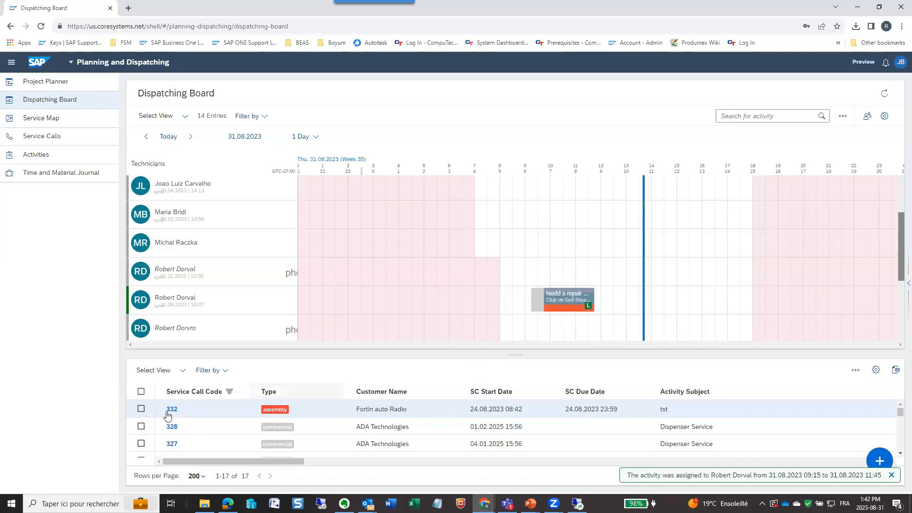
left_click_drag(226, 416, 629, 300)
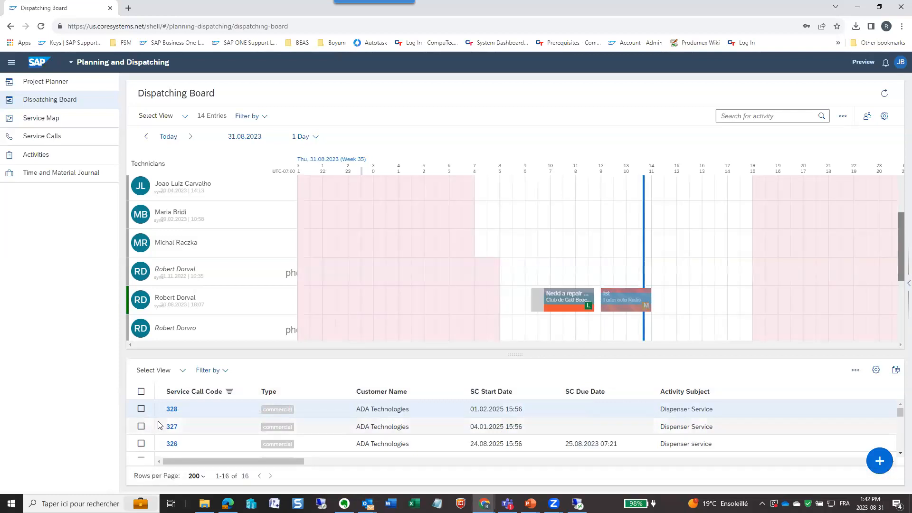
- Assign the ADA Technologies Dispenser Service call starting 01.02.2025 to technician MR from 08:15 and extend its end to about 13:15
left_click_drag(183, 409, 546, 242)
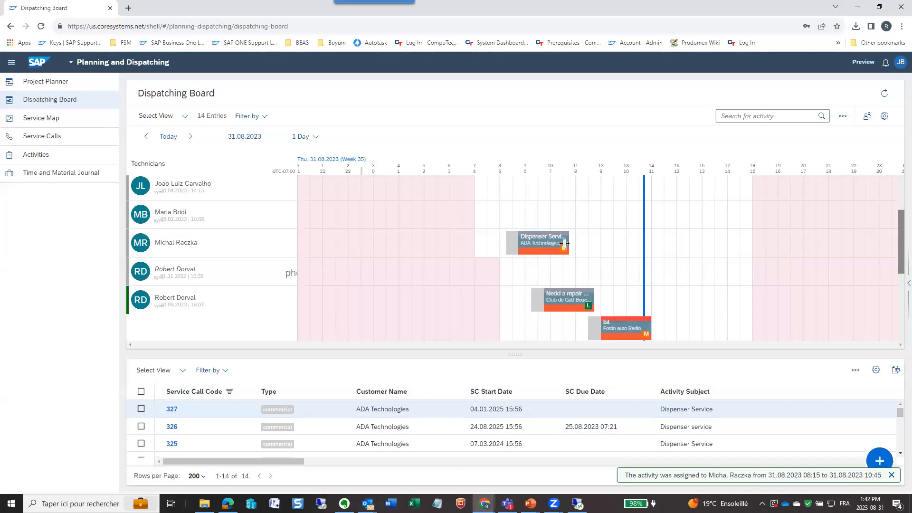
left_click(559, 247)
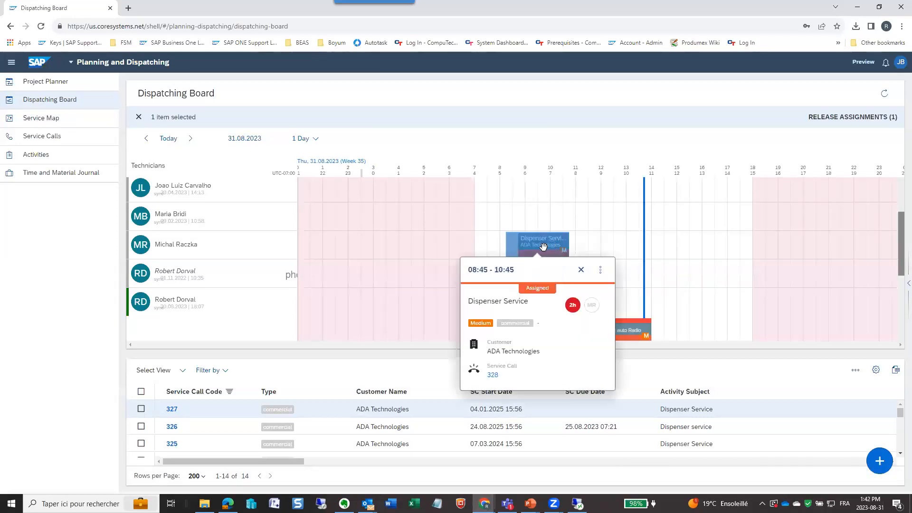
mouse_move(563, 246)
left_click_drag(568, 245, 632, 248)
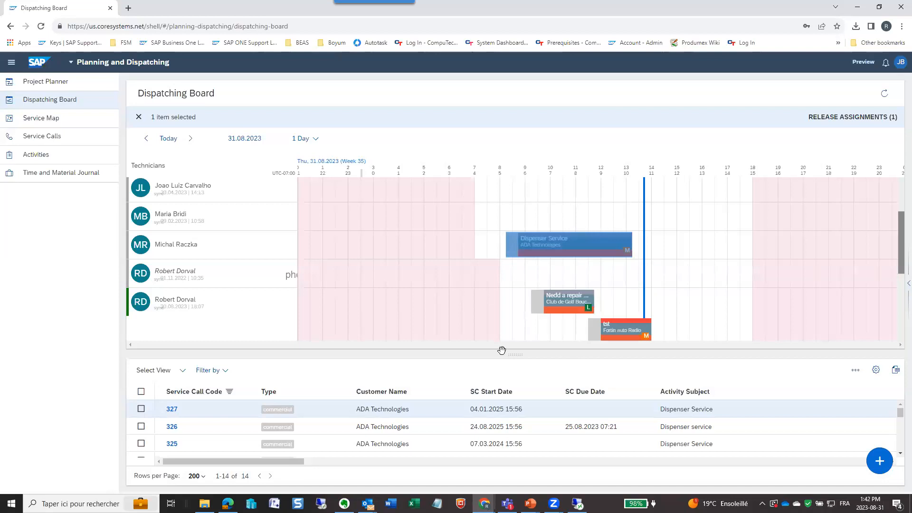
- Assign the ADA Technologies call starting 04.01.2025 to technician JL from 08:15 to 10:45 and view the technicians' contact details and skills
left_click_drag(176, 413, 553, 195)
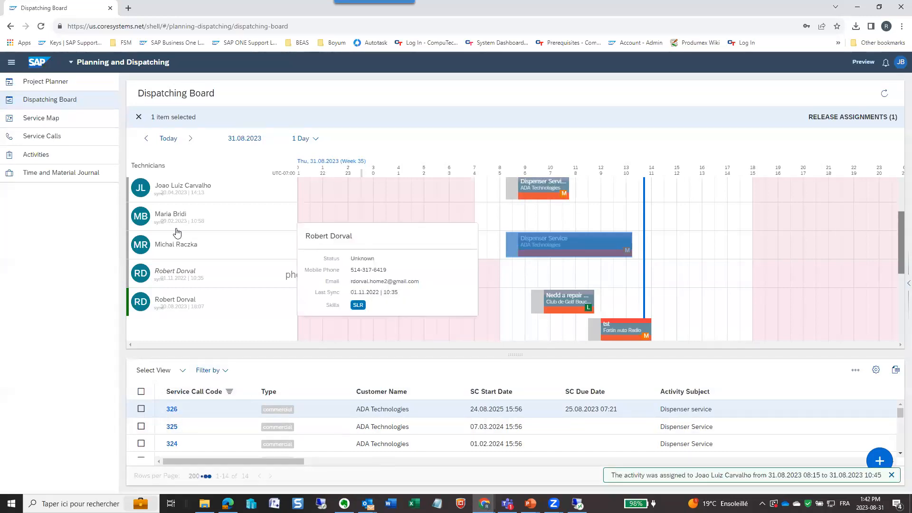
mouse_move(173, 213)
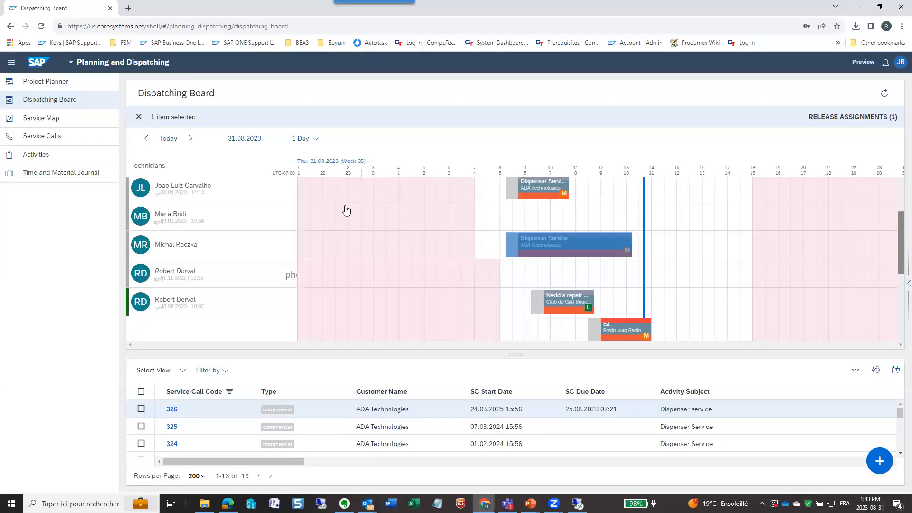
mouse_move(173, 188)
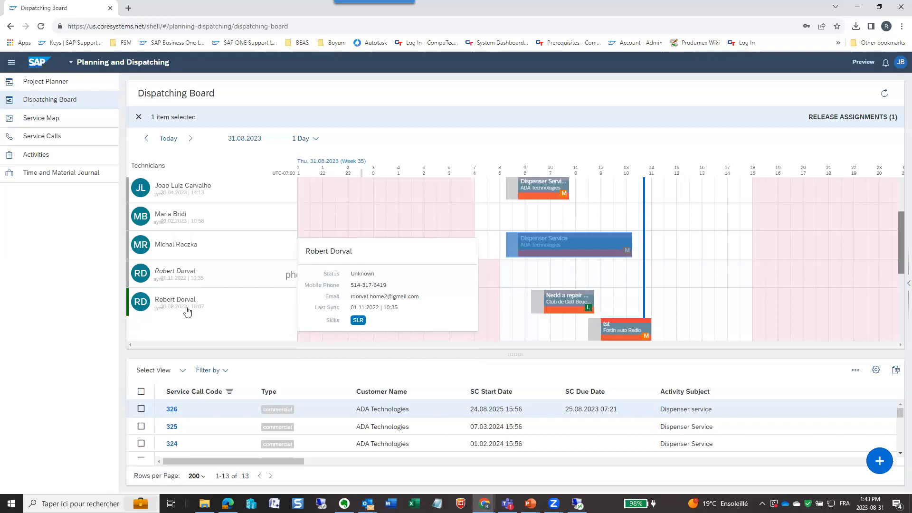
mouse_move(187, 312)
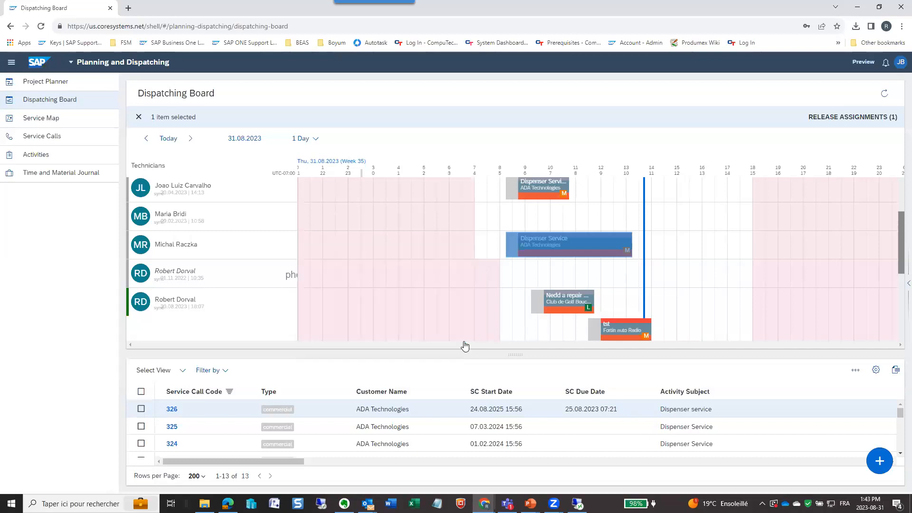
- Find matching technicians for the ADA Technologies service call starting 24.08.2025
right_click(184, 413)
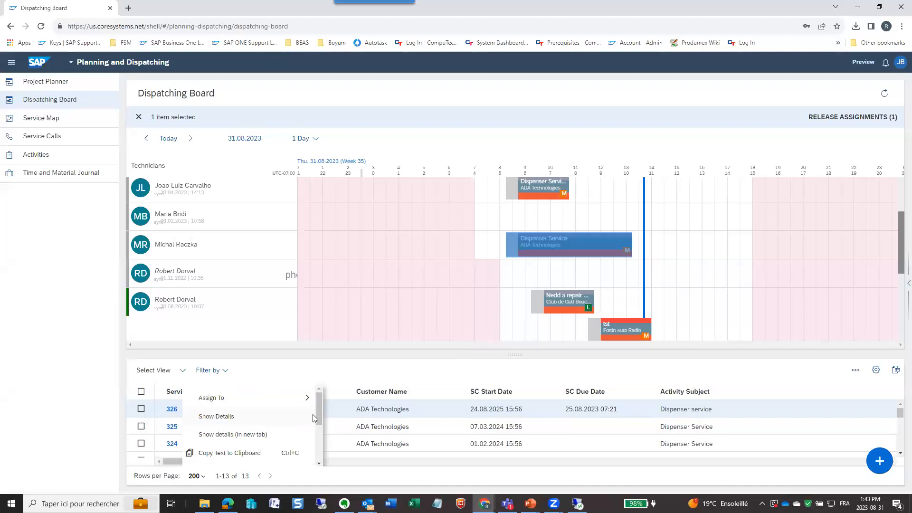
scroll(319, 411, "down", 3)
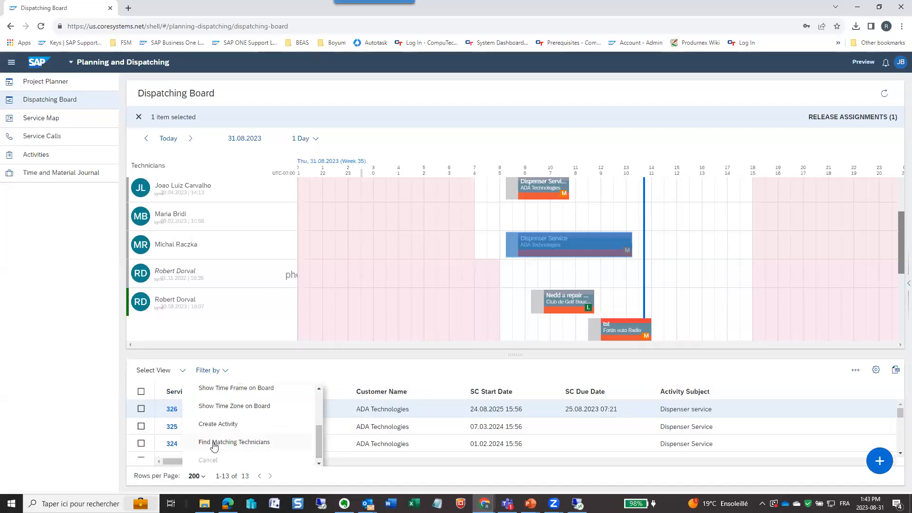
left_click(213, 443)
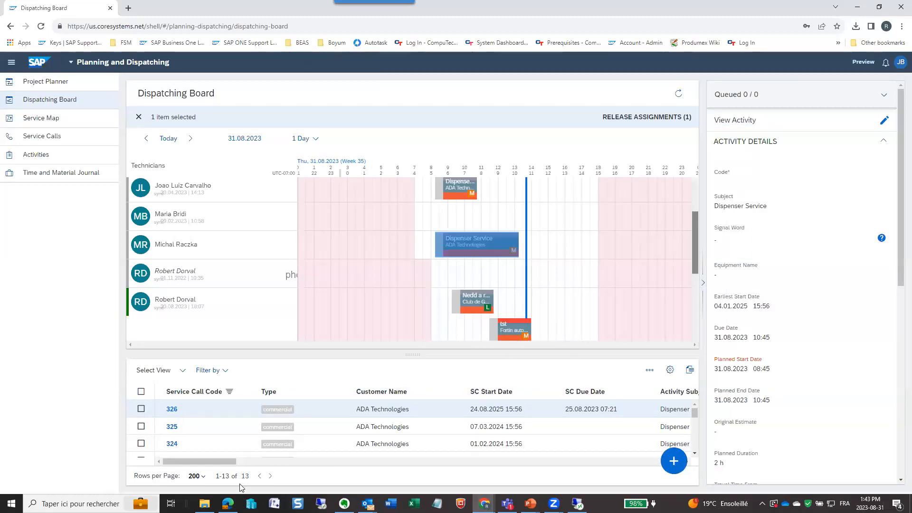
- Find matching technicians for the ADA Technologies service call starting 07.03.2024
right_click(185, 430)
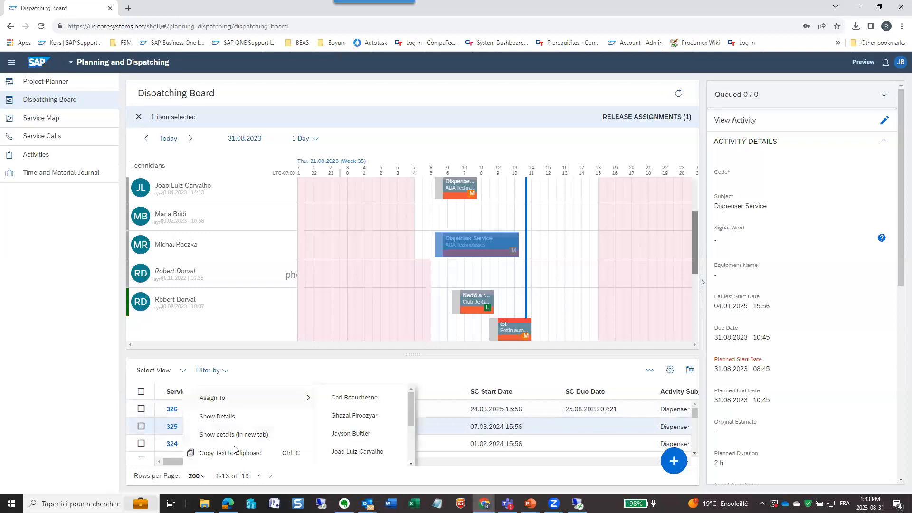
scroll(227, 444, "down", 3)
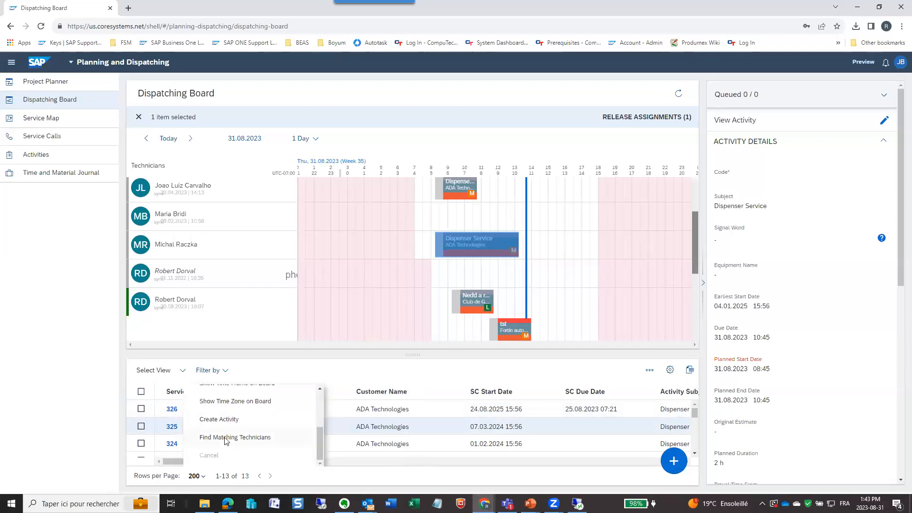
left_click(226, 438)
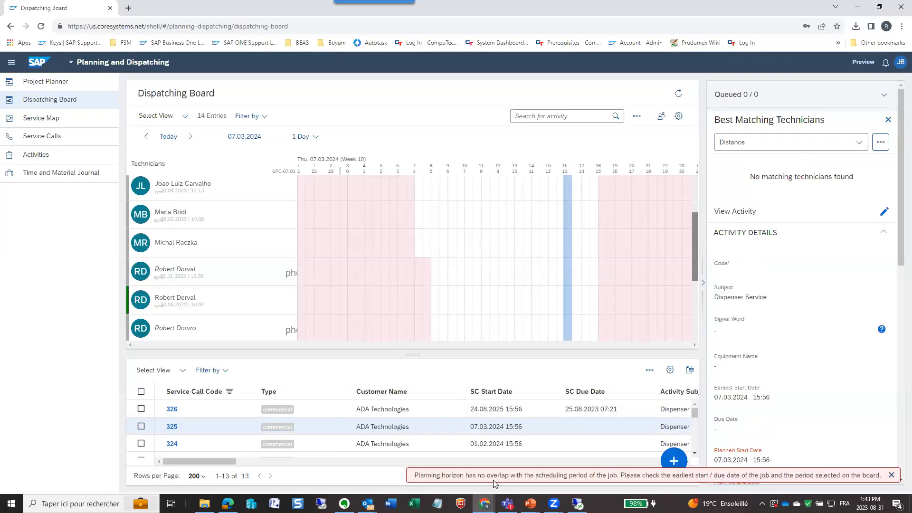
scroll(776, 391, "down", 2)
scroll(776, 391, "up", 2)
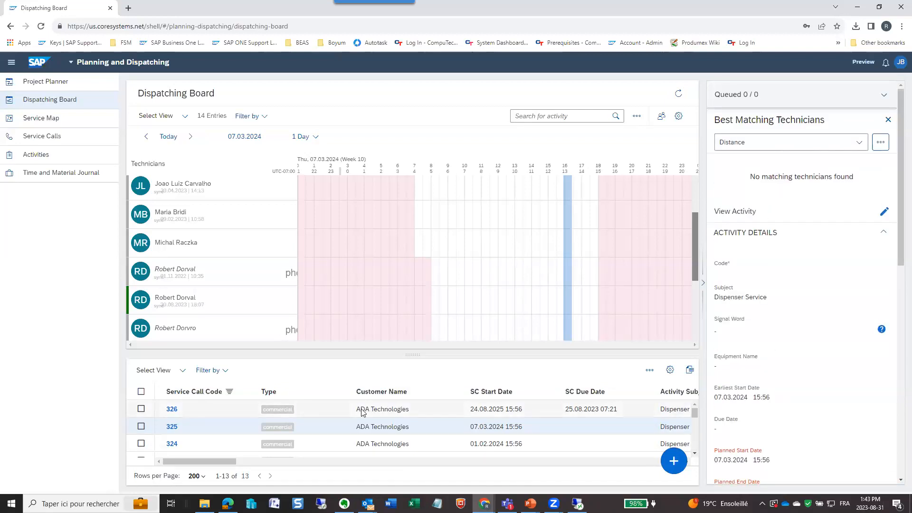
- Find matching technicians for the ADA Technologies service call starting 19.10.2023 and look through the technicians on that day's schedule
scroll(195, 412, "down", 3)
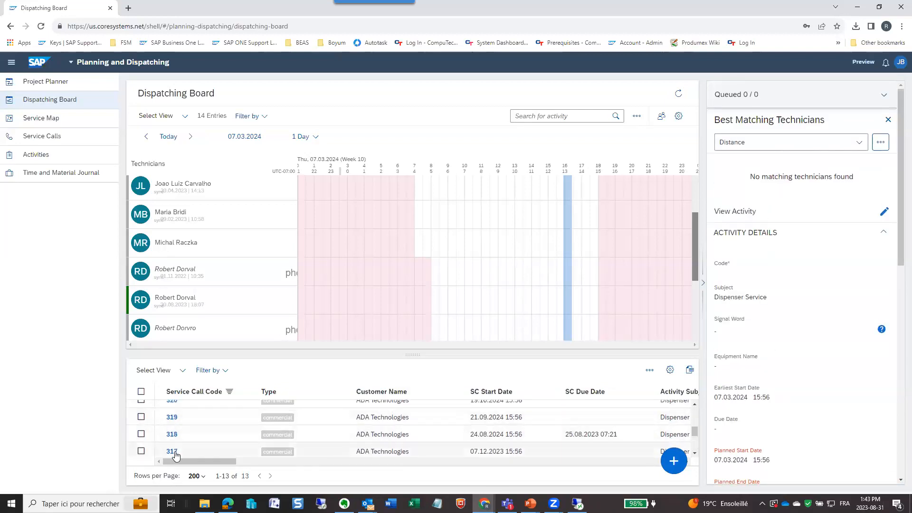
scroll(180, 432, "down", 3)
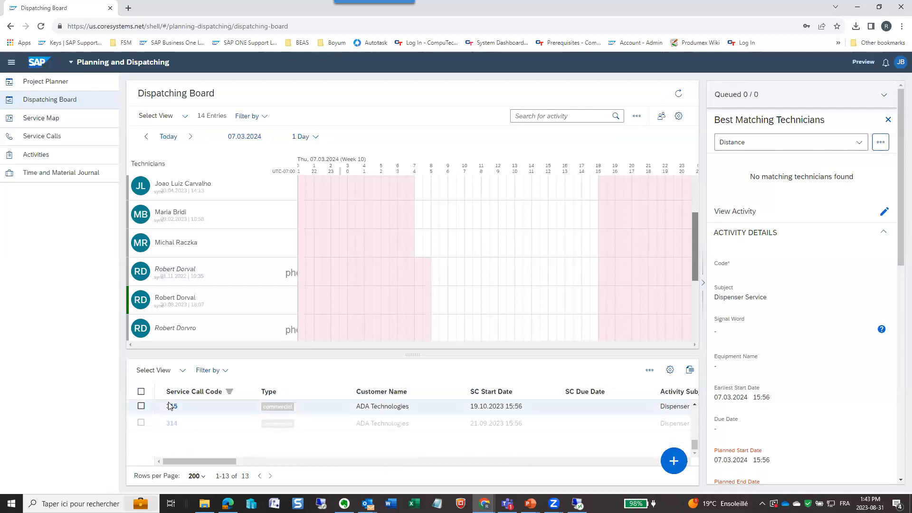
right_click(170, 405)
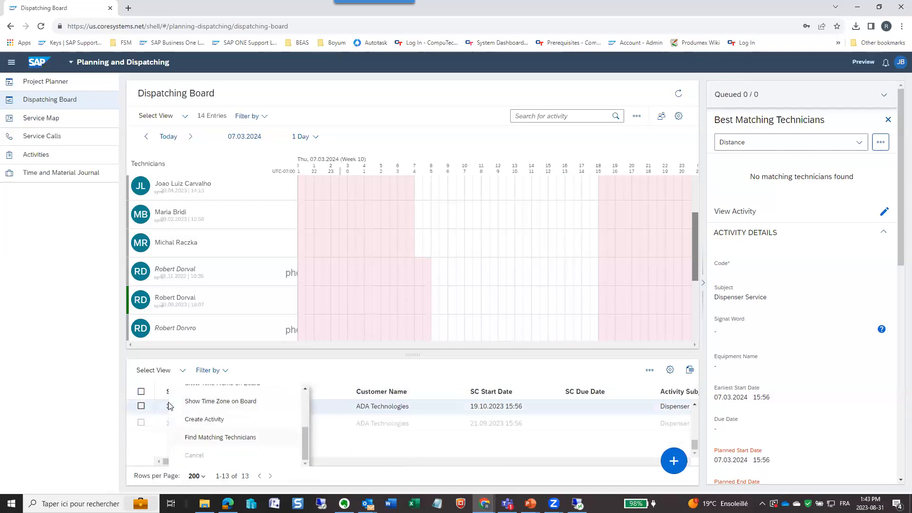
left_click(210, 437)
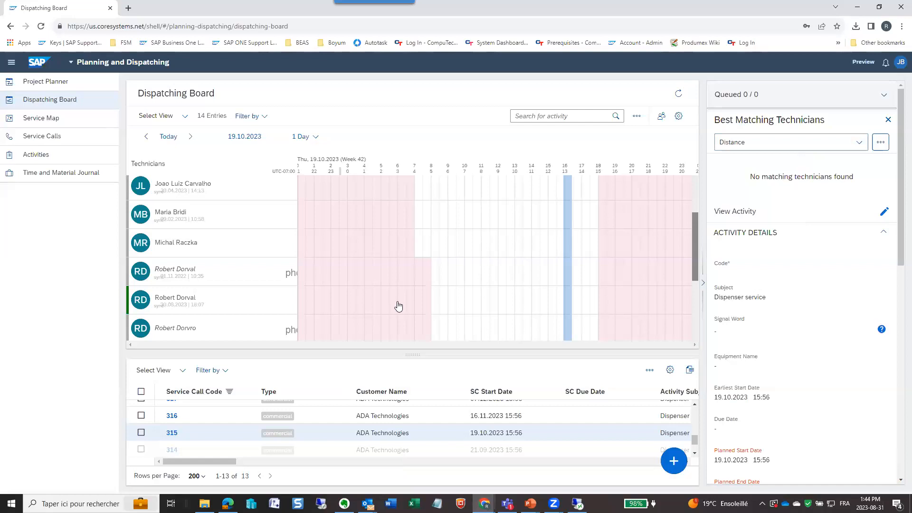
scroll(315, 255, "up", 2)
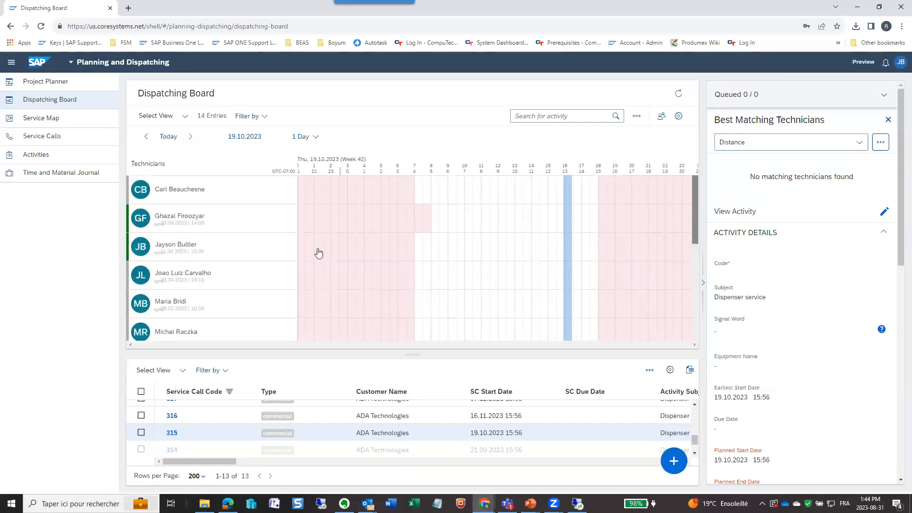
scroll(285, 261, "down", 3)
scroll(233, 246, "up", 3)
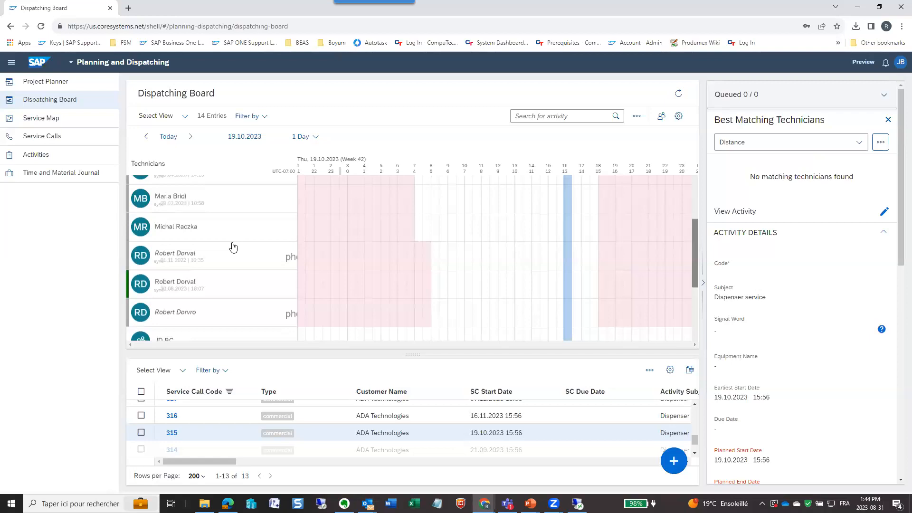
scroll(544, 277, "down", 2)
scroll(544, 277, "down", 3)
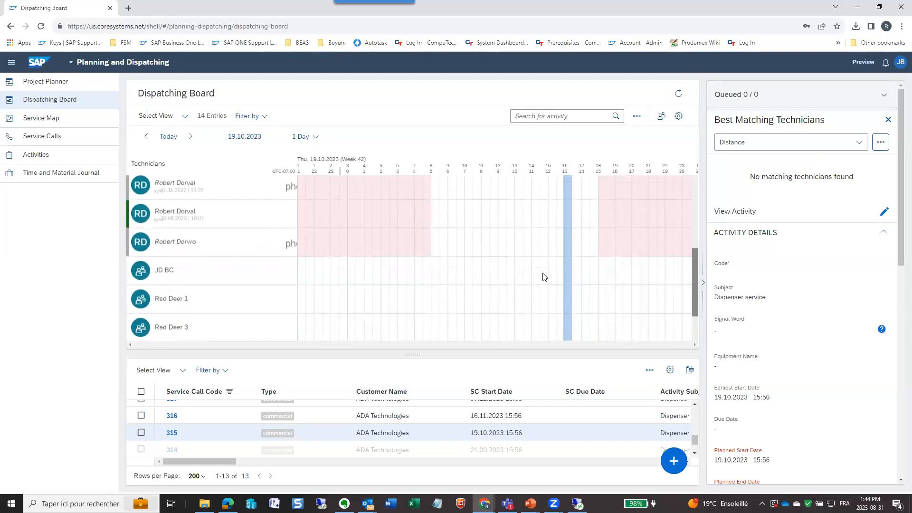
- Return to today's schedule and release the Club de Golf Boucherville, Fortin auto Radio and technician MR's ADA Technologies assignments
left_click(169, 137)
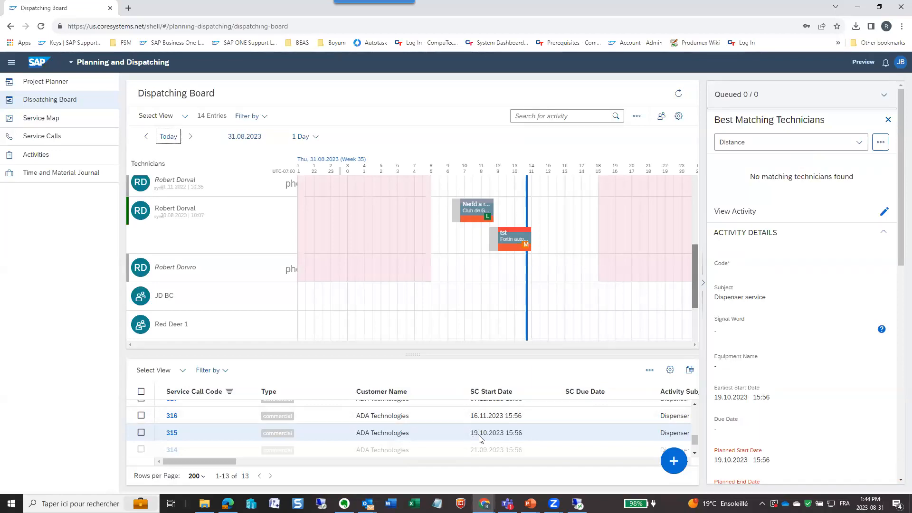
scroll(492, 439, "up", 3)
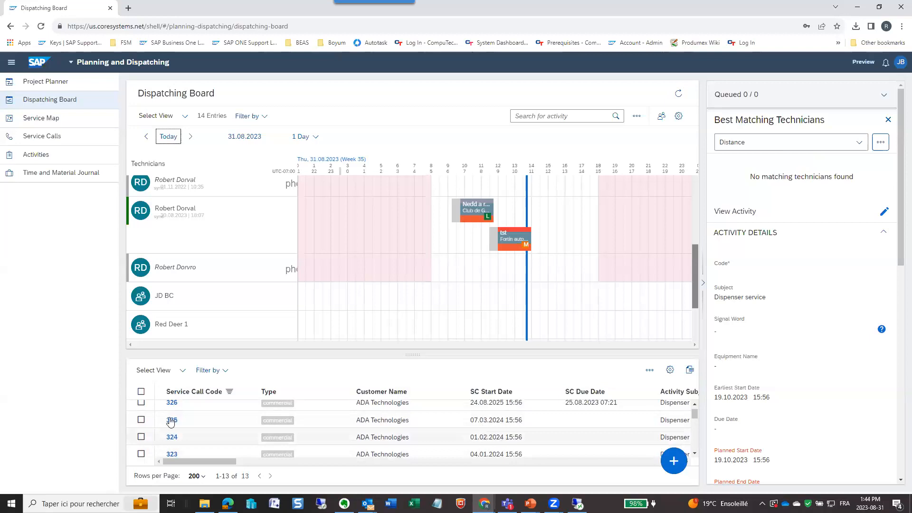
scroll(170, 422, "up", 1)
scroll(443, 243, "up", 2)
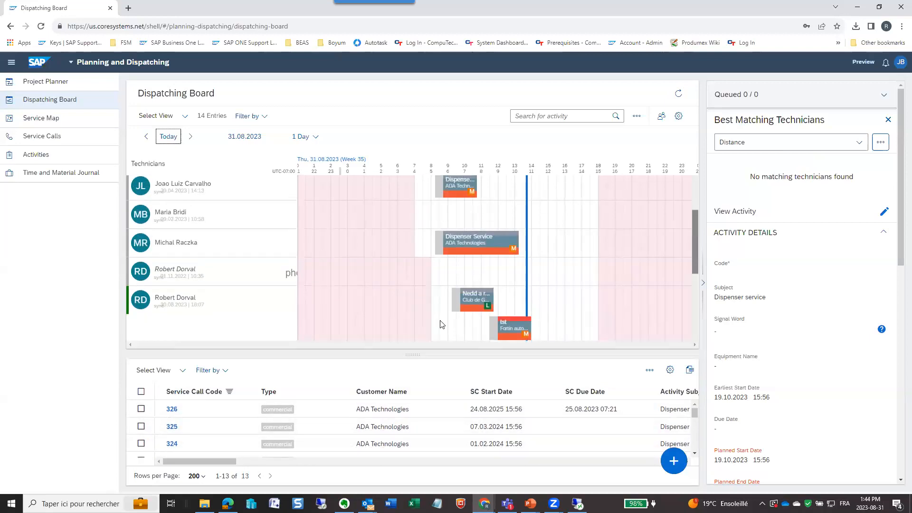
left_click(464, 293)
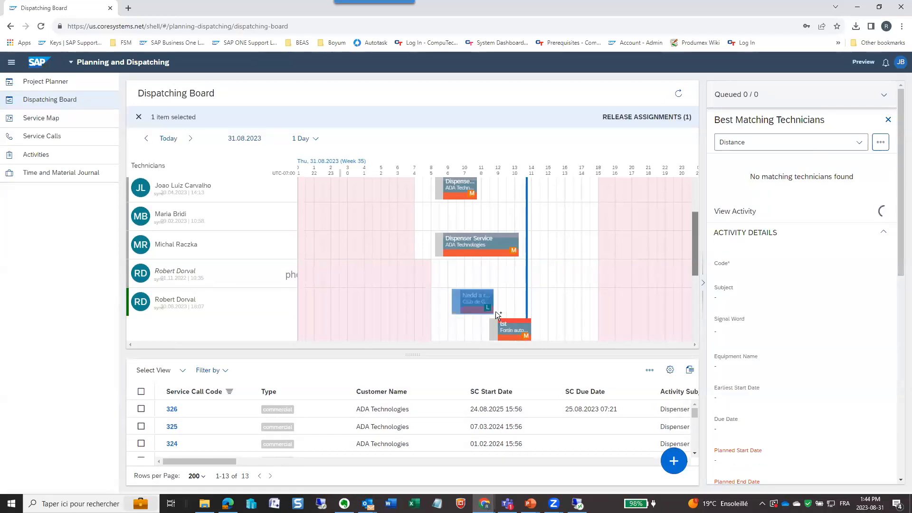
left_click(509, 322)
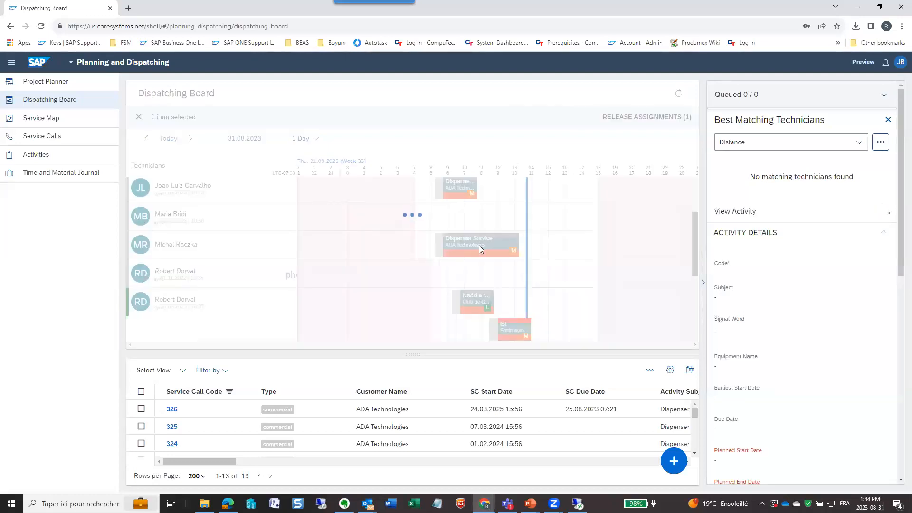
left_click(482, 302, "ctrl")
left_click(512, 332, "ctrl")
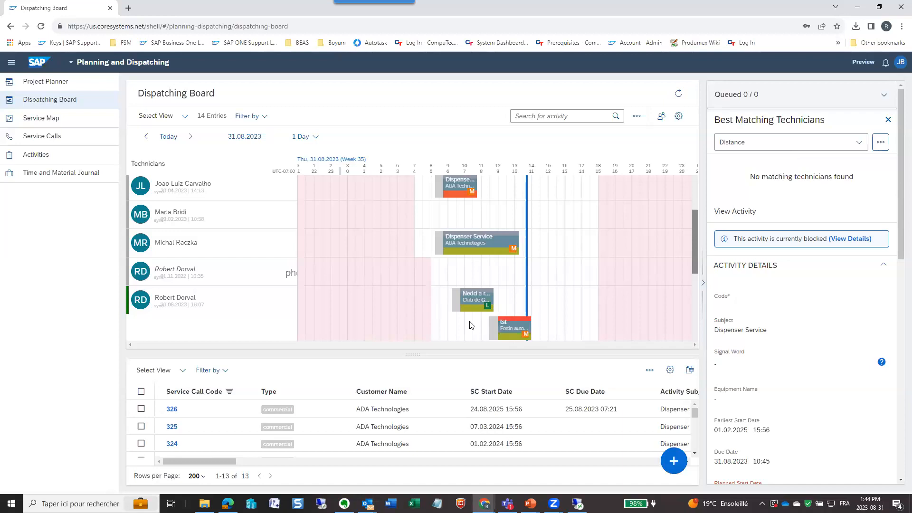
- Switch to Outlook and check the mail inbox, showing the send and receive options
mouse_move(368, 504)
left_click(224, 427)
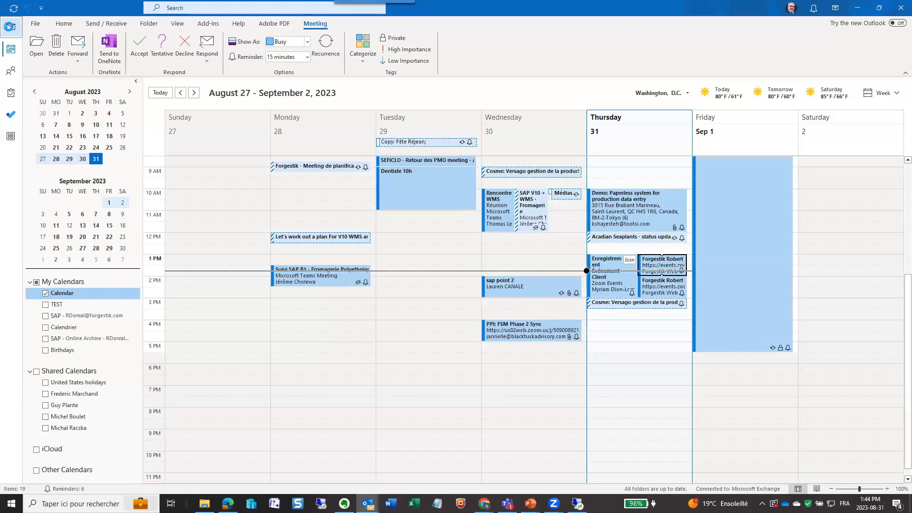
left_click(9, 27)
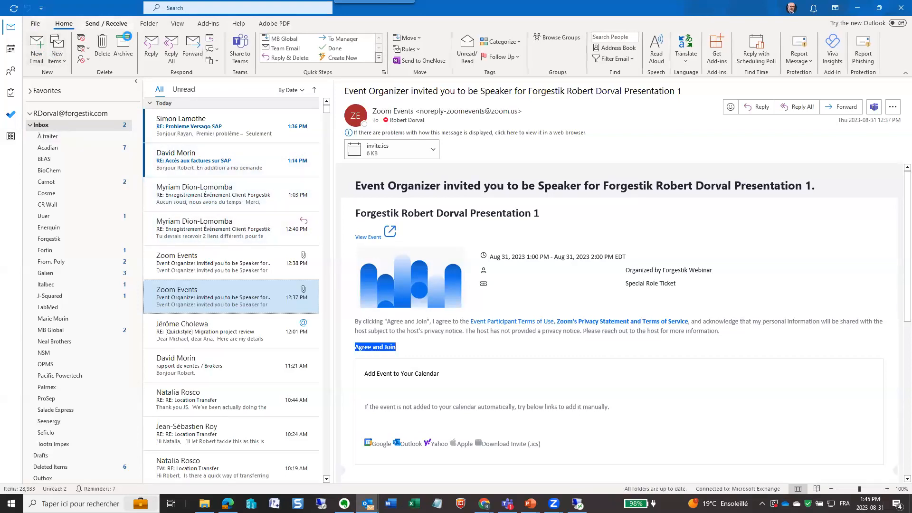
left_click(106, 23)
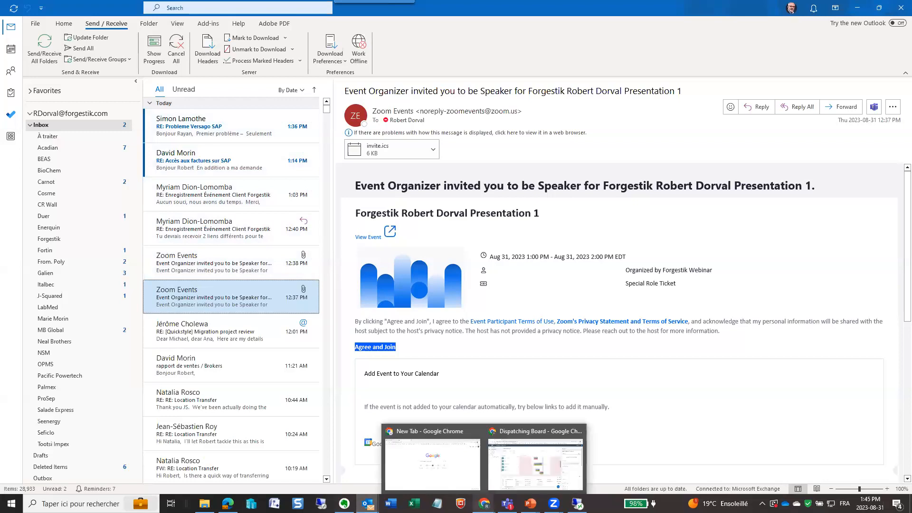
left_click(484, 503)
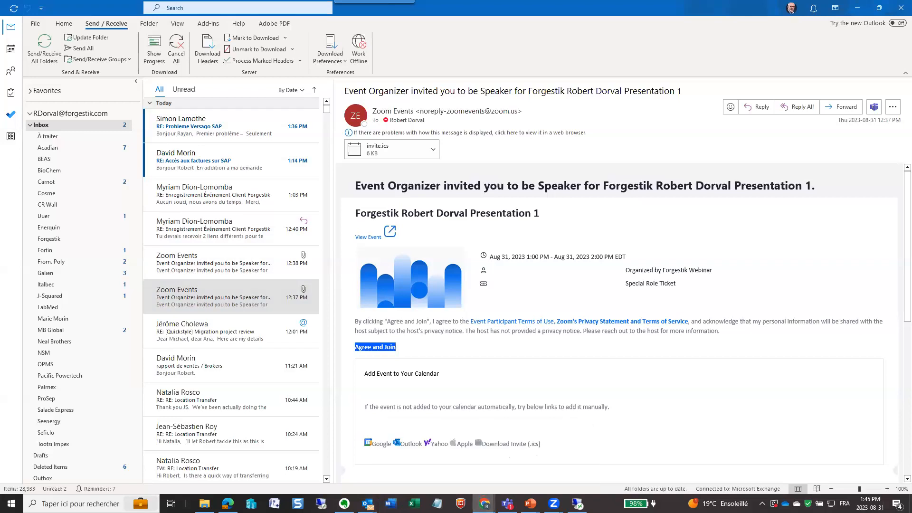
- Look over the Gmail inbox in the browser, move that window out of view and minimize Outlook
left_click(739, 219)
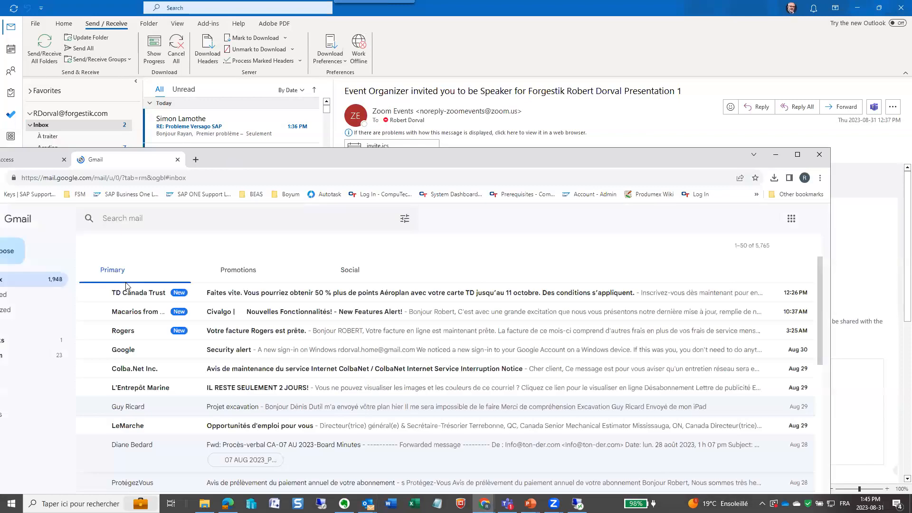
left_click(118, 245)
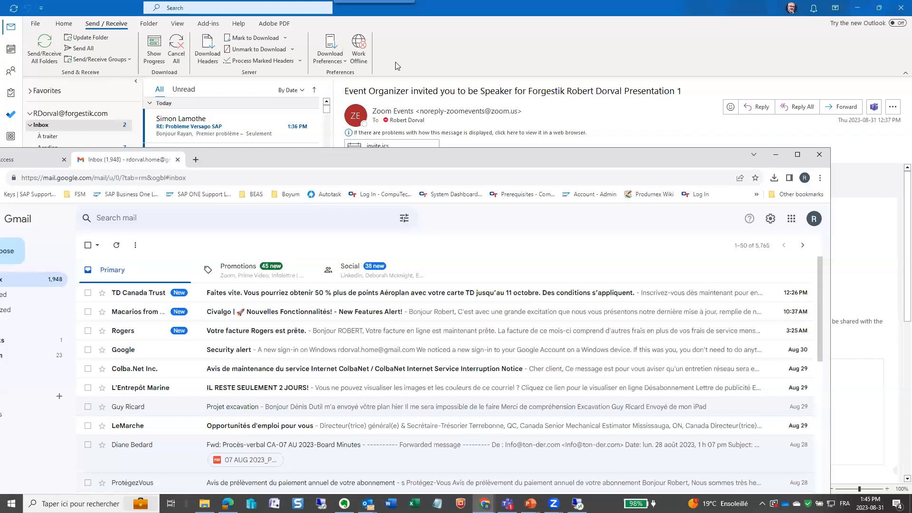
left_click_drag(223, 165, 397, 66)
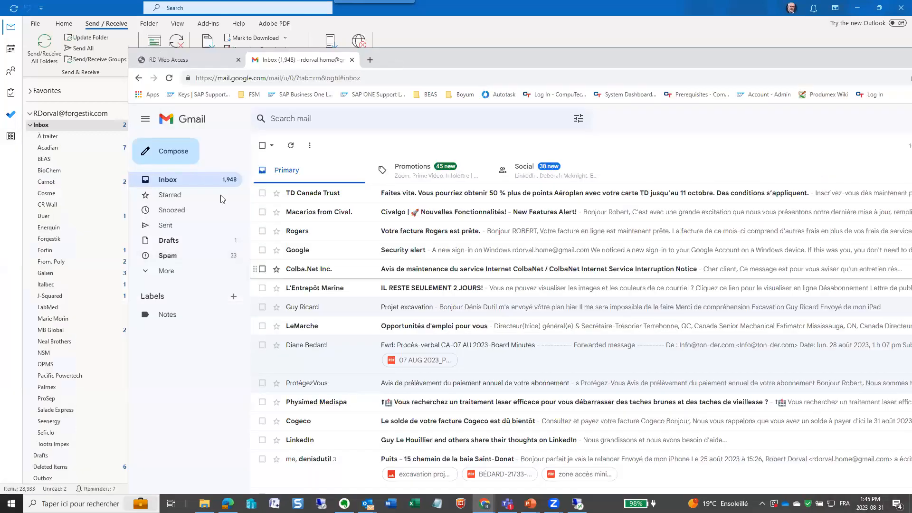
left_click(200, 179)
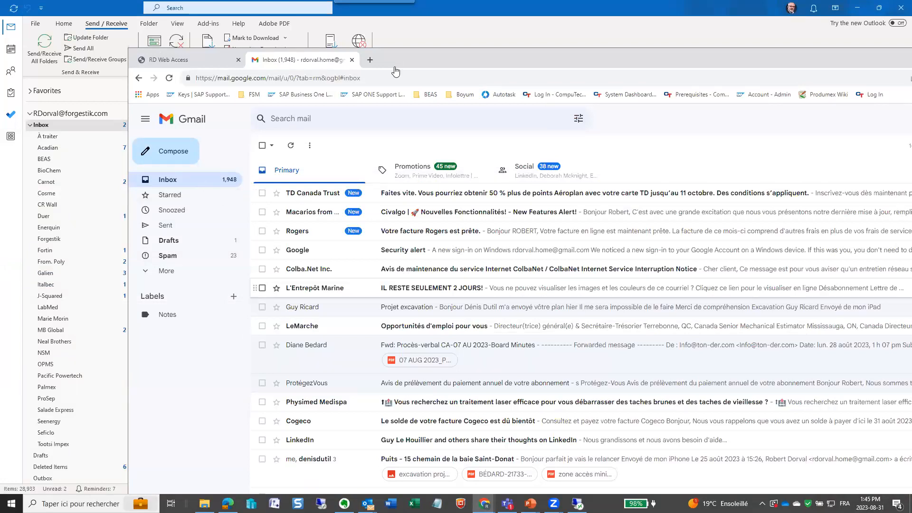
left_click_drag(395, 66, 0, 190)
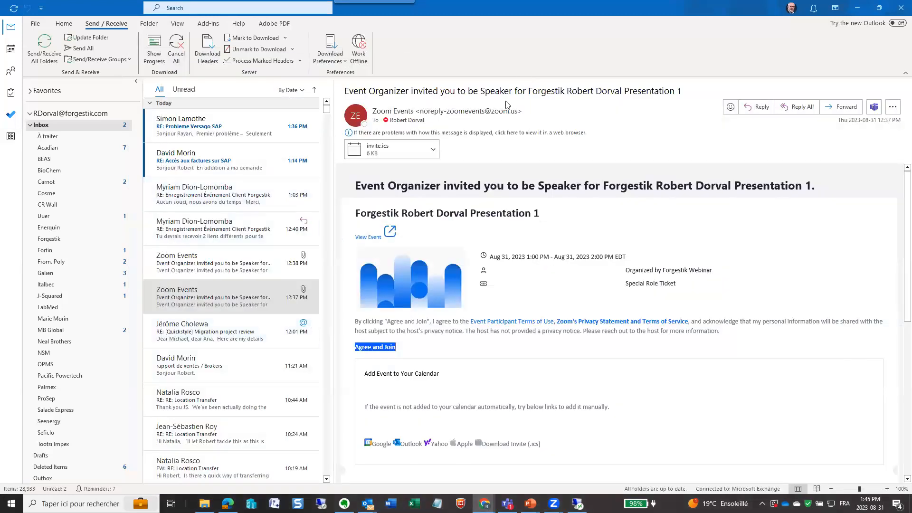
left_click(858, 9)
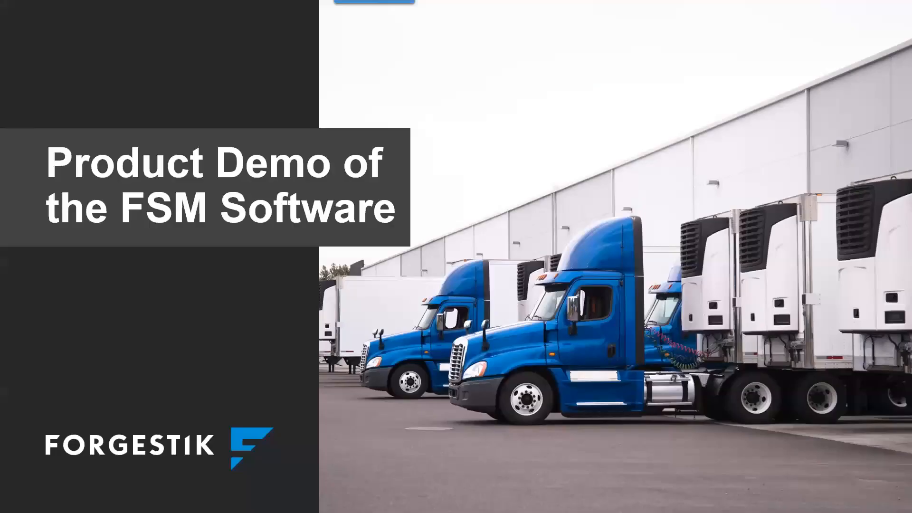
key("ctrl+t")
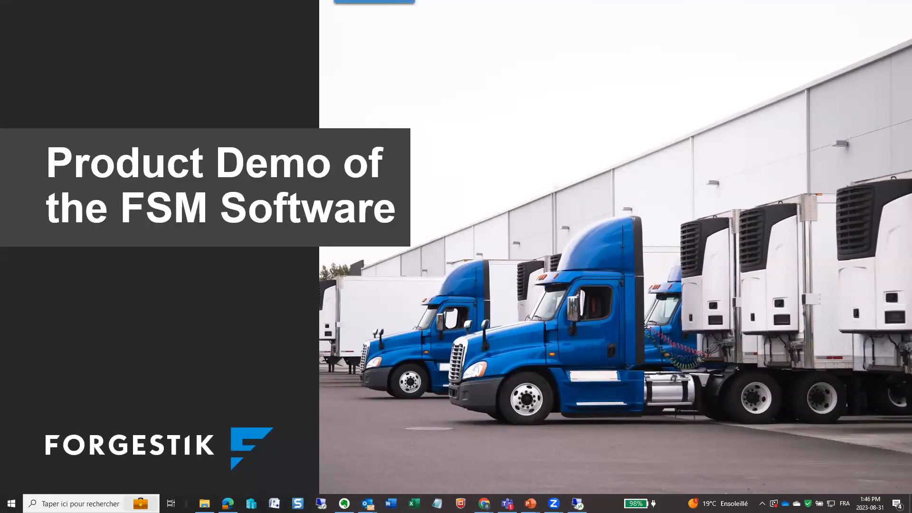
left_click(483, 503)
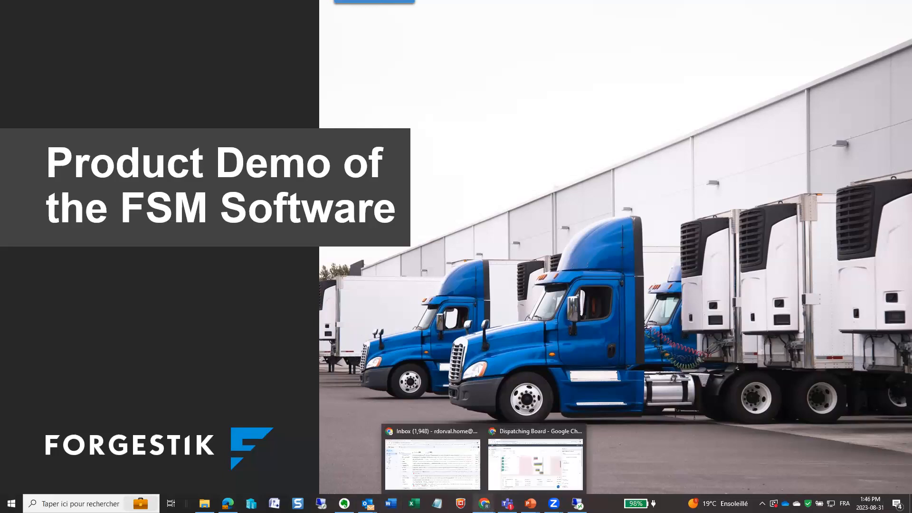
left_click(616, 427)
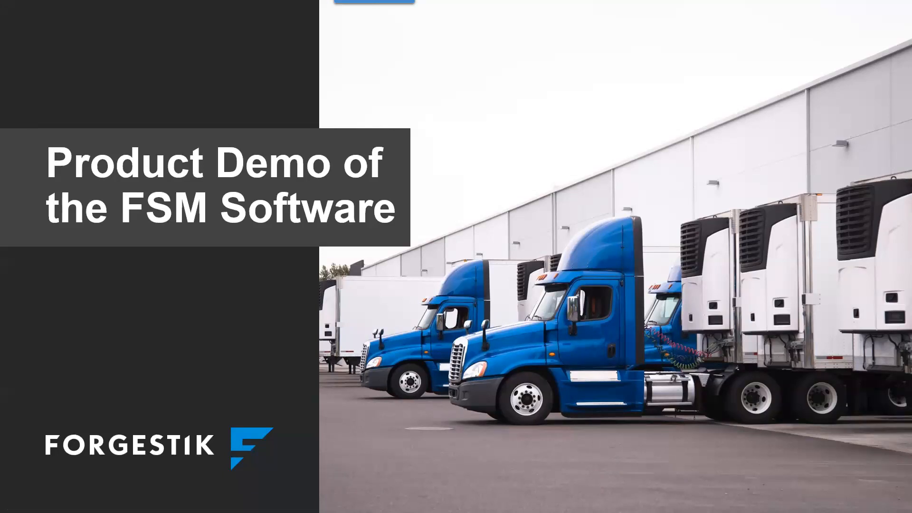
- Reduce the PowerPoint presenter view to a lowered window and minimize the srvdemo-appdev remote session to expose the desktop
key("alt+Tab")
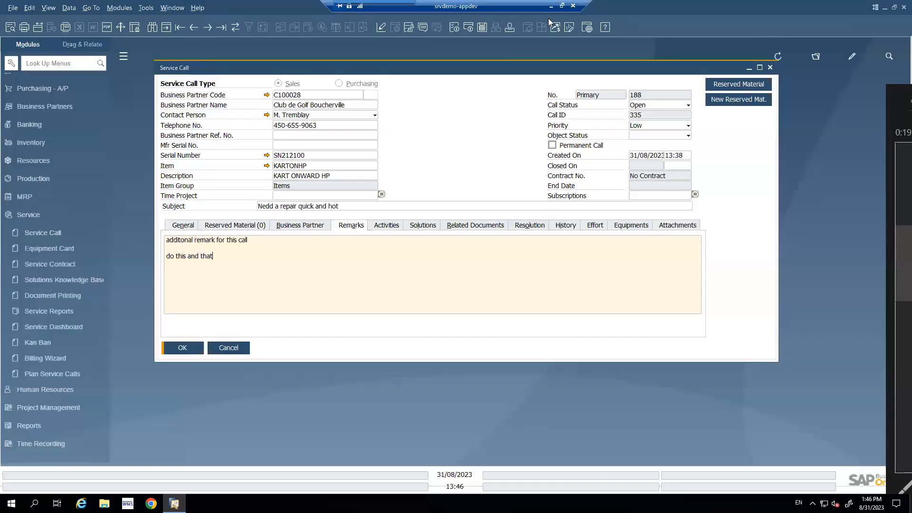
left_click(549, 10)
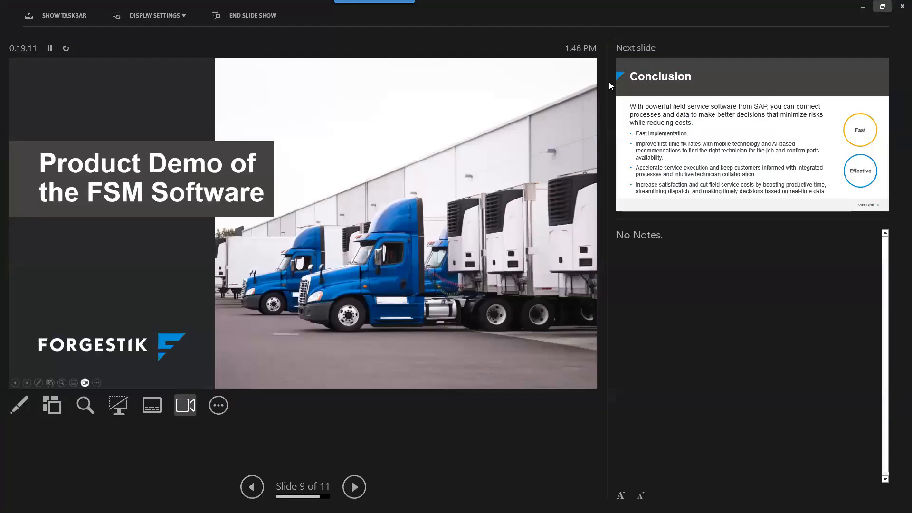
left_click(882, 7)
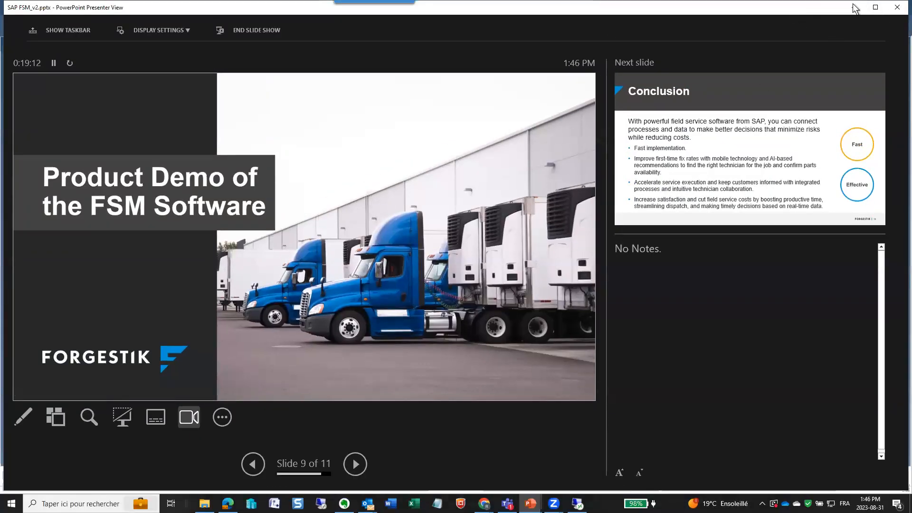
left_click_drag(814, 9, 702, 281)
left_click(575, 14)
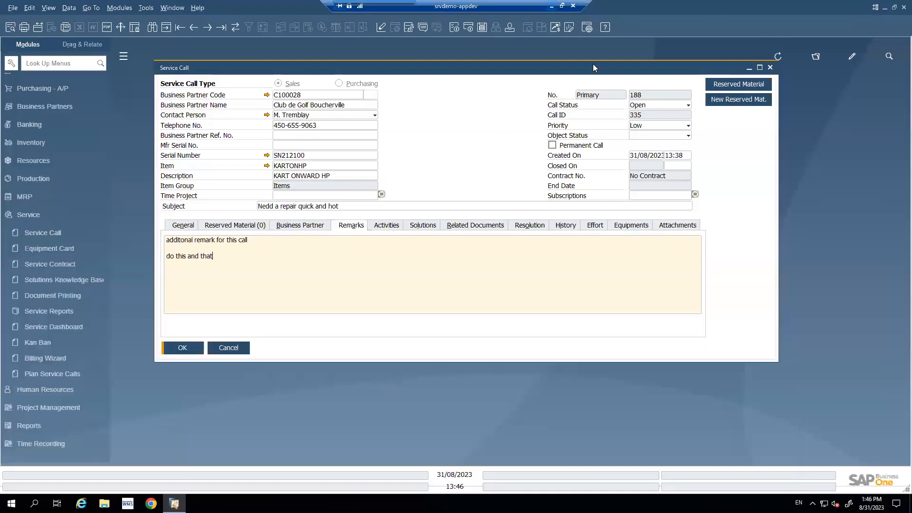
left_click(551, 7)
- Launch Reflector 2 for phone mirroring and move the PowerPoint presenter view out of the way
left_click(165, 207)
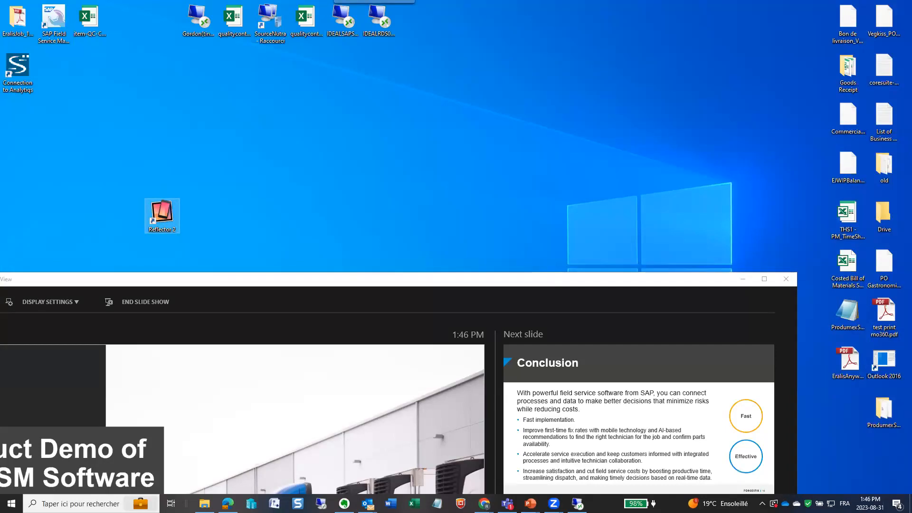
left_click(300, 278)
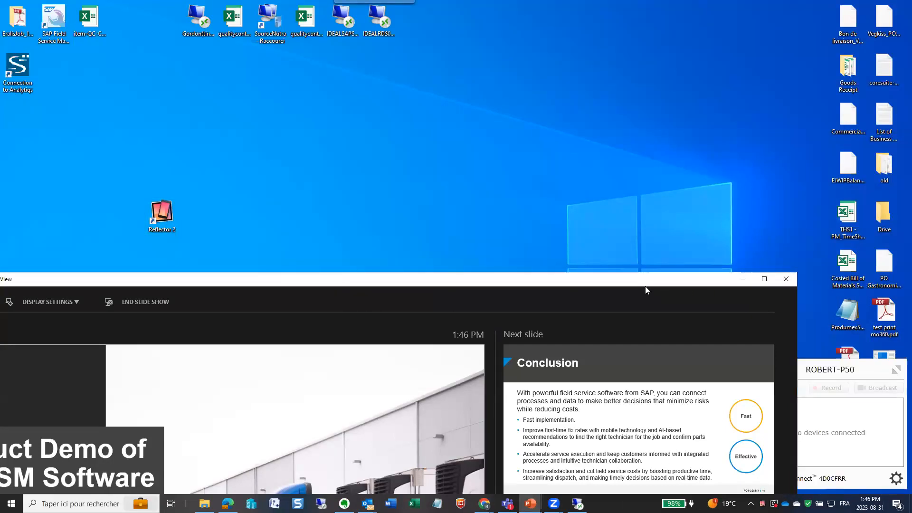
left_click_drag(645, 286, 645, 512)
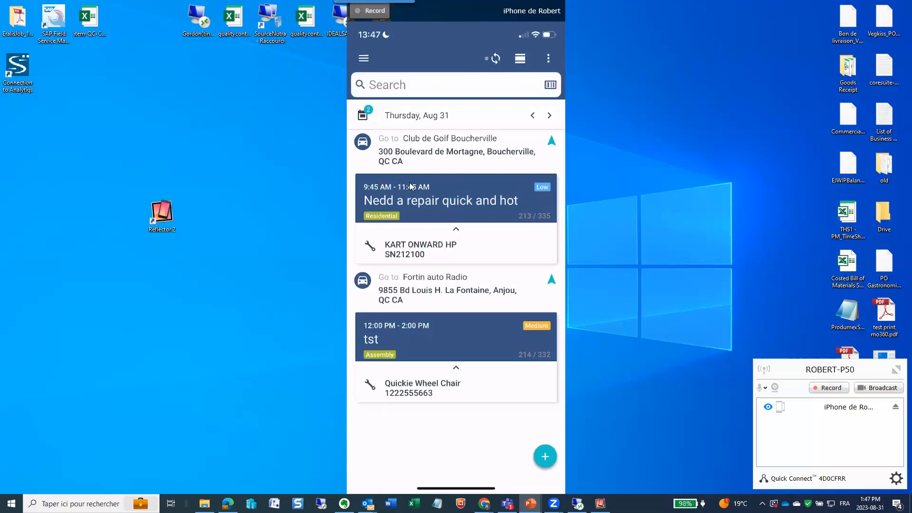
- On the mirrored iPhone, open the Club de Golf Boucherville repair assignment and record an effort for it with the stopwatch
left_click(362, 143)
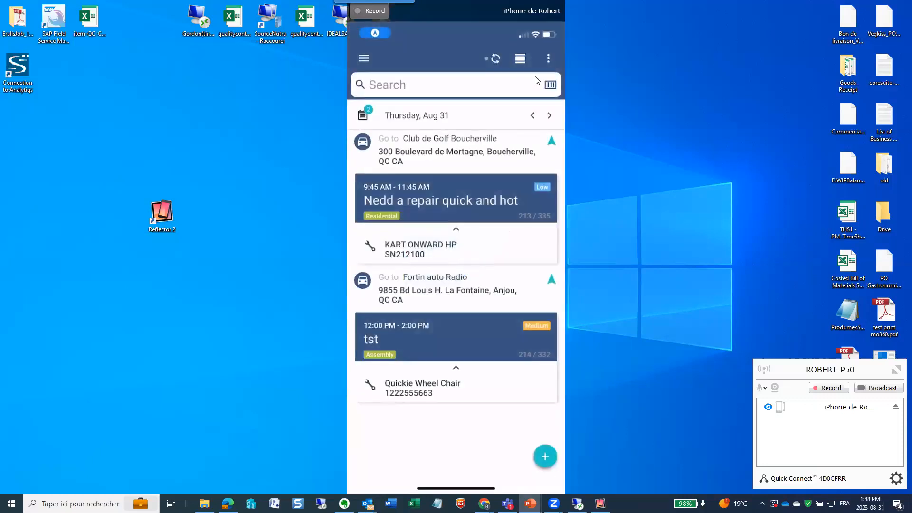
left_click(447, 206)
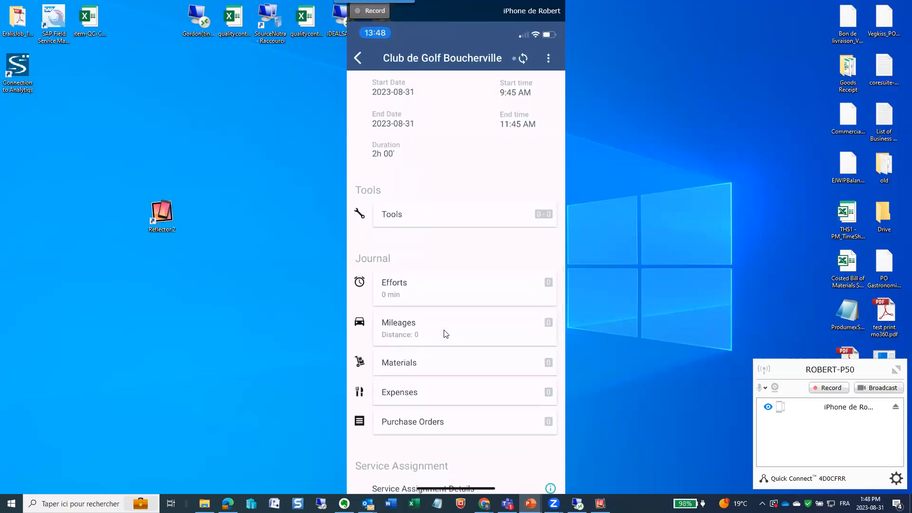
left_click(431, 295)
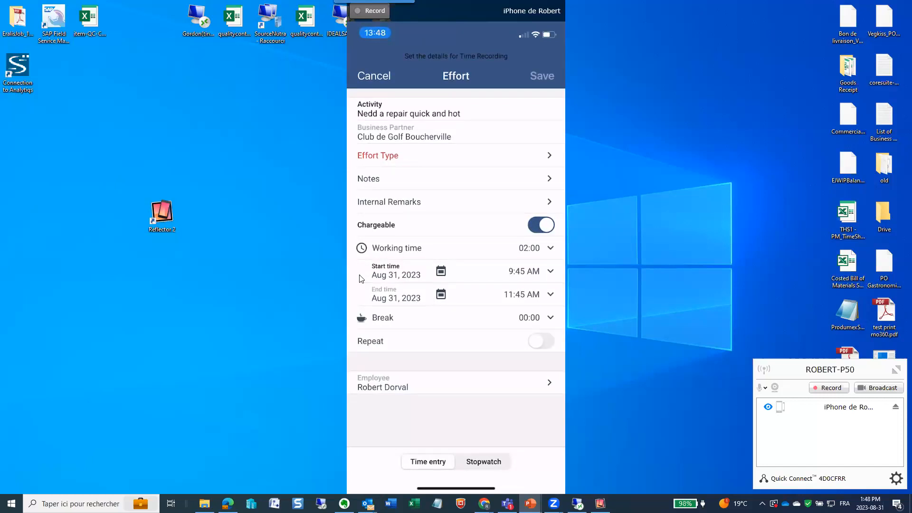
left_click(479, 463)
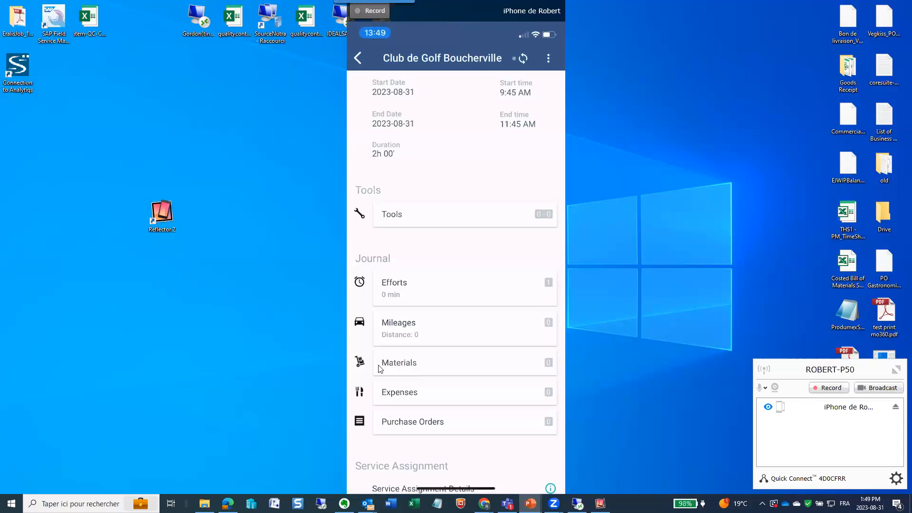
- Record the assignment's materials and wheelchair smartform, including the right tire pressure, and open its efforts
left_click(407, 368)
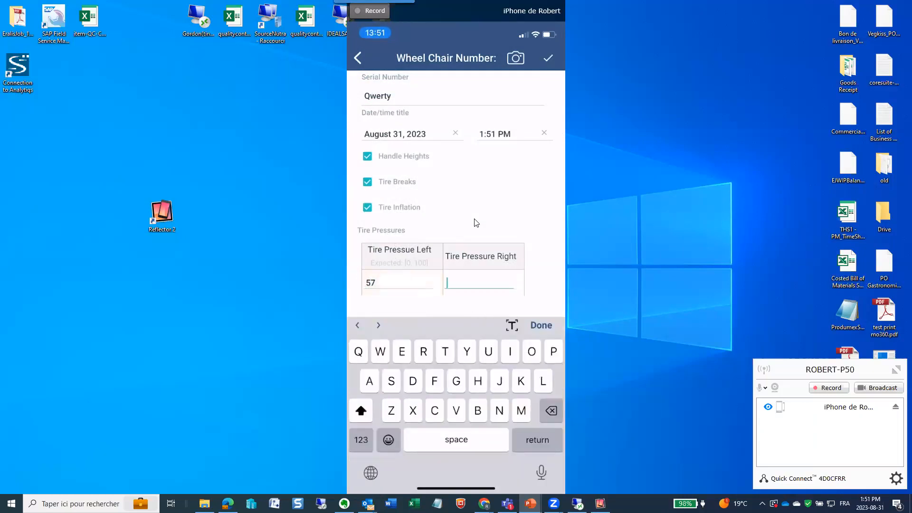
type("5")
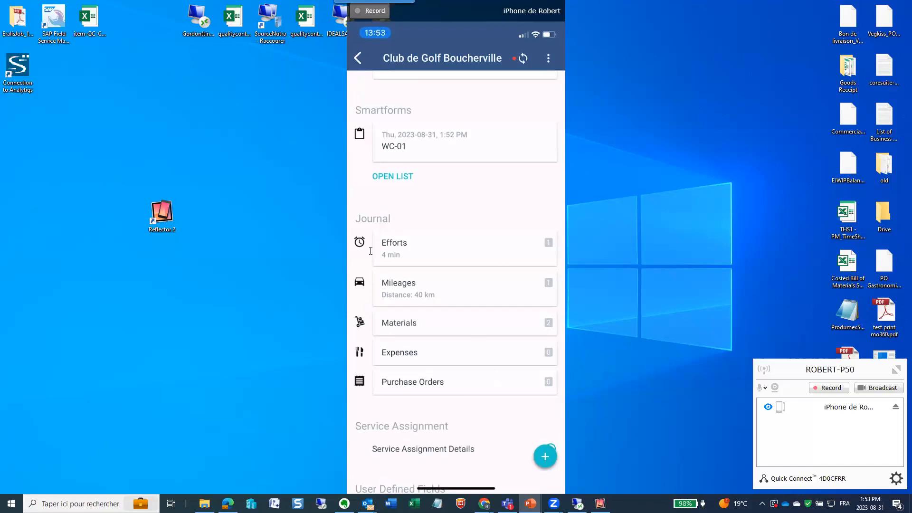
left_click(442, 245)
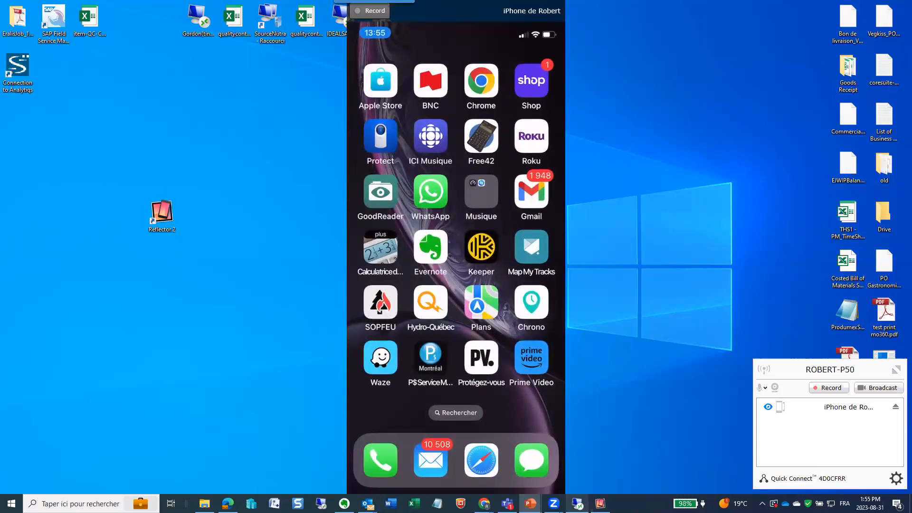
- Switch to the SAP Business One remote session and examine the efforts recorded on the Club de Golf Boucherville service call
mouse_move(577, 504)
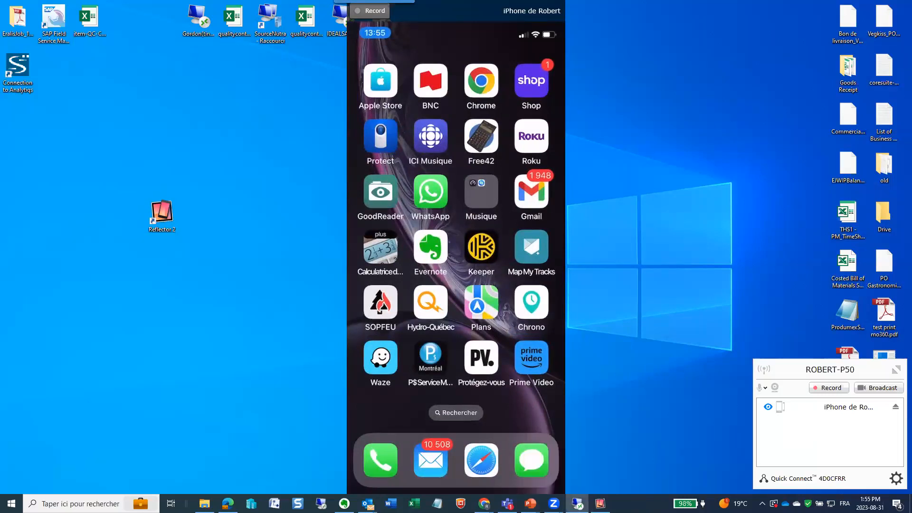
left_click(576, 503)
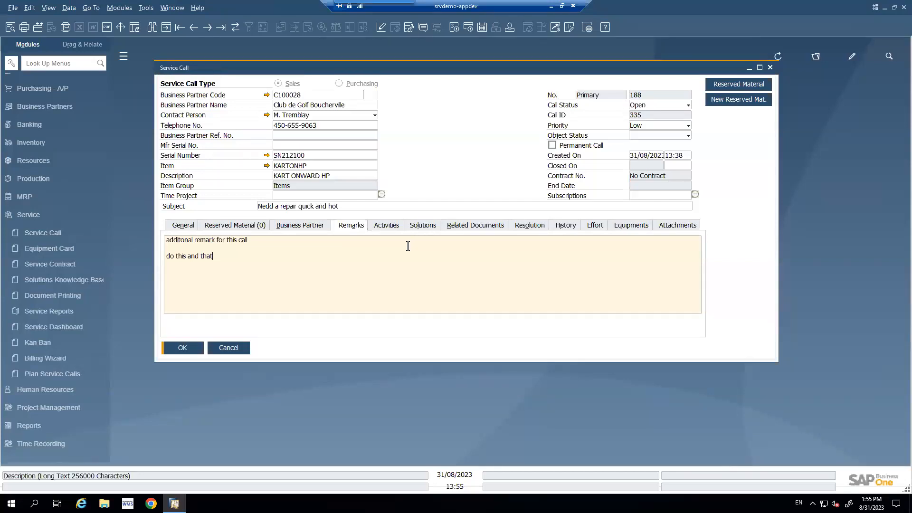
left_click(591, 226)
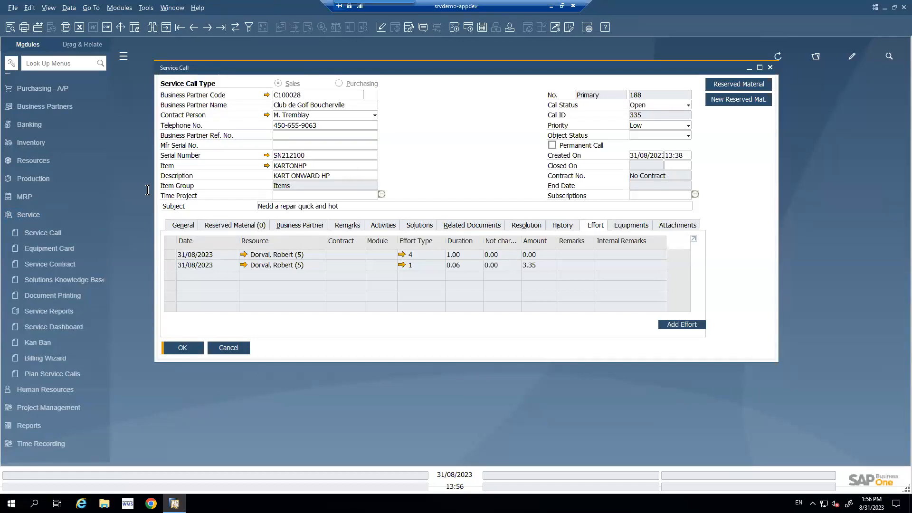
- Open the Billing Wizard for sales and choose Service Call as the source document for billing
scroll(61, 132, "up", 3)
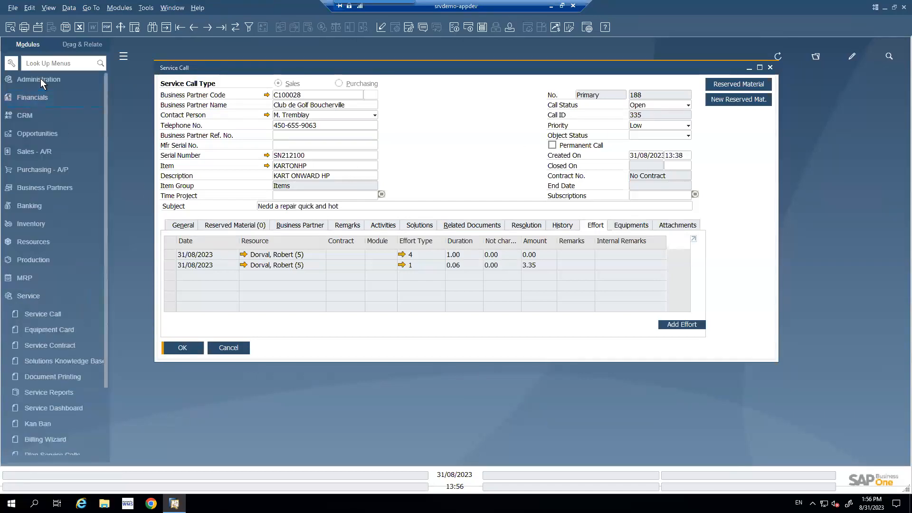
left_click(41, 80)
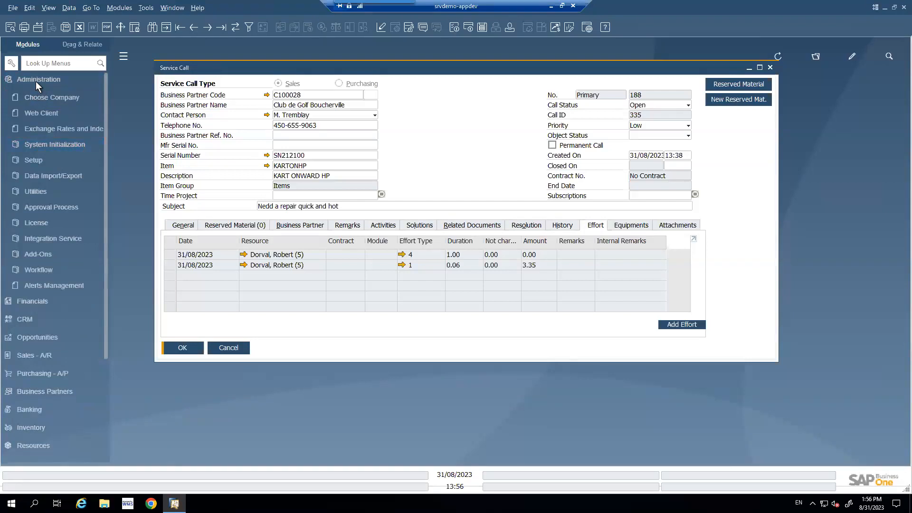
left_click(37, 82)
left_click(27, 152)
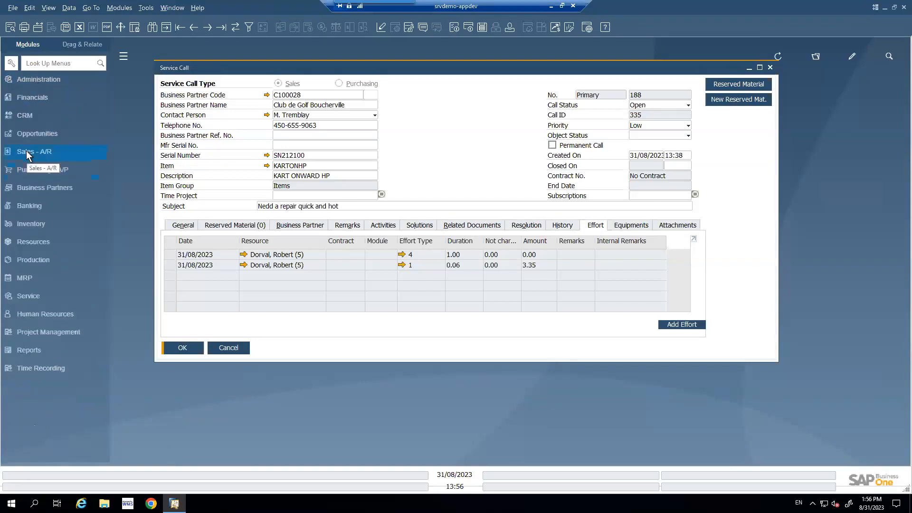
scroll(41, 294, "down", 2)
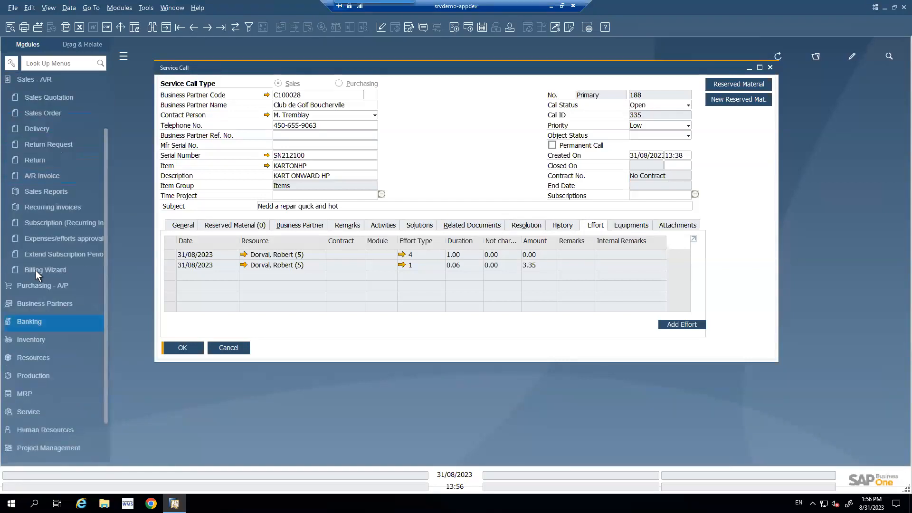
left_click(37, 274)
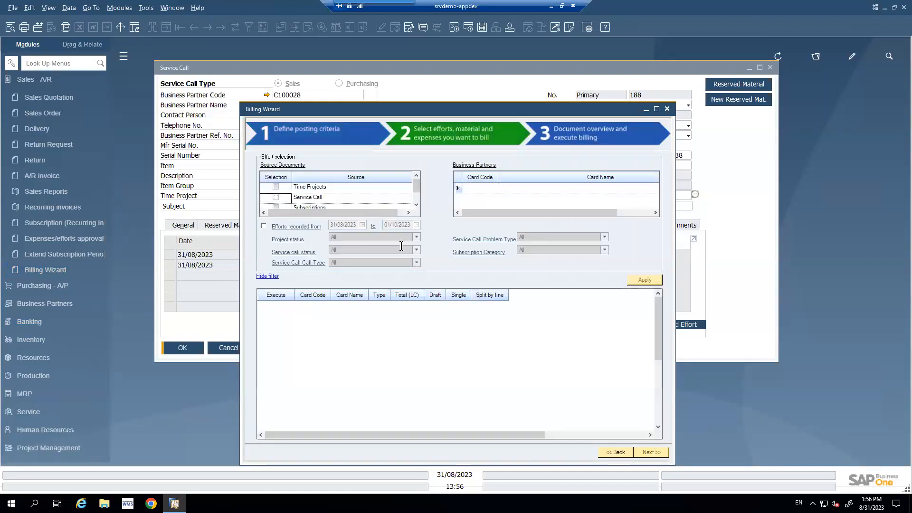
left_click(275, 197)
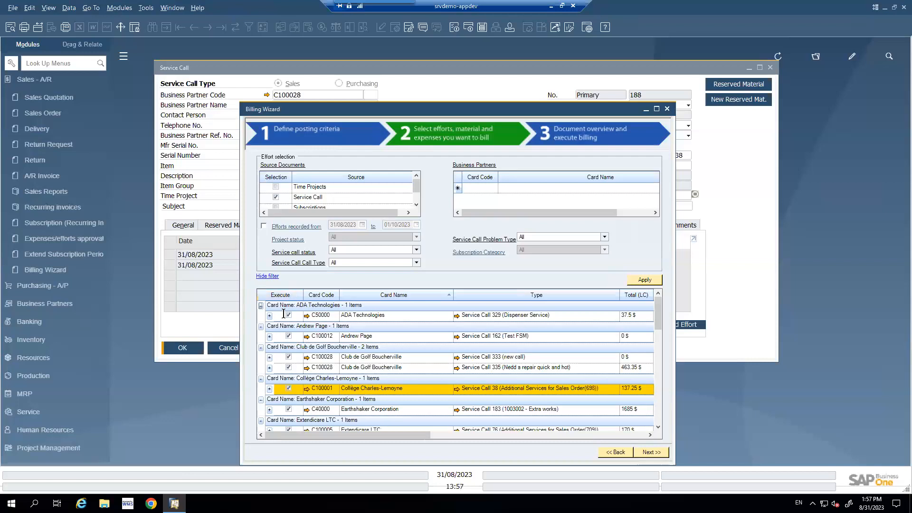
- Mark only Club de Golf Boucherville's "Nedd a repair quick and hot" call for billing and review its effort, material and charge lines
left_click(288, 368)
left_click(270, 368)
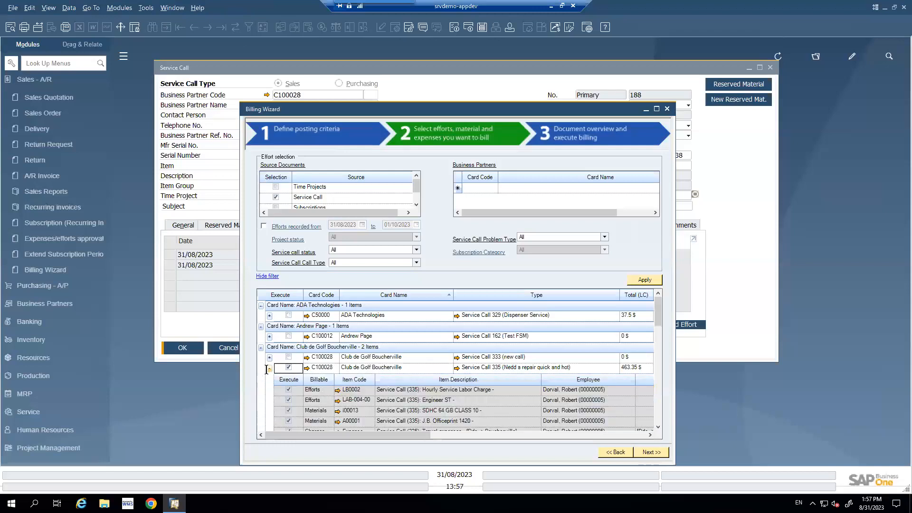
scroll(342, 387, "down", 1)
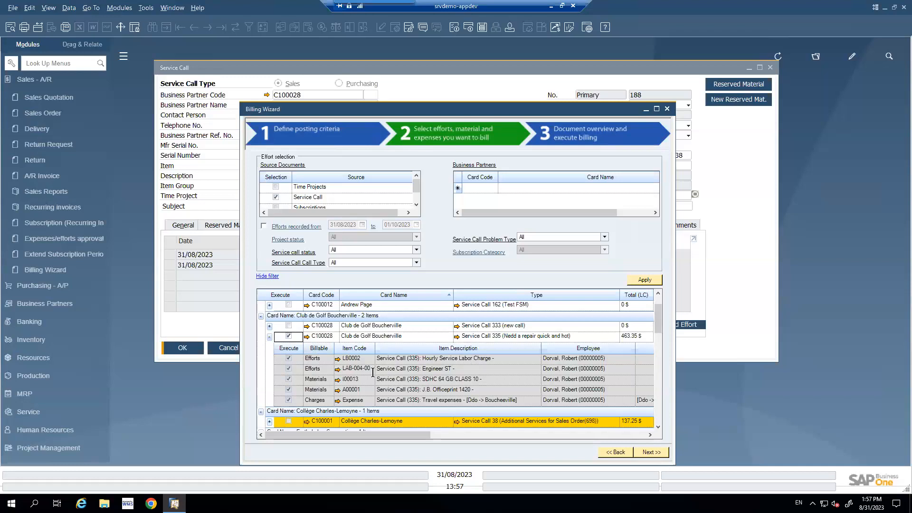
scroll(503, 326, "down", 2)
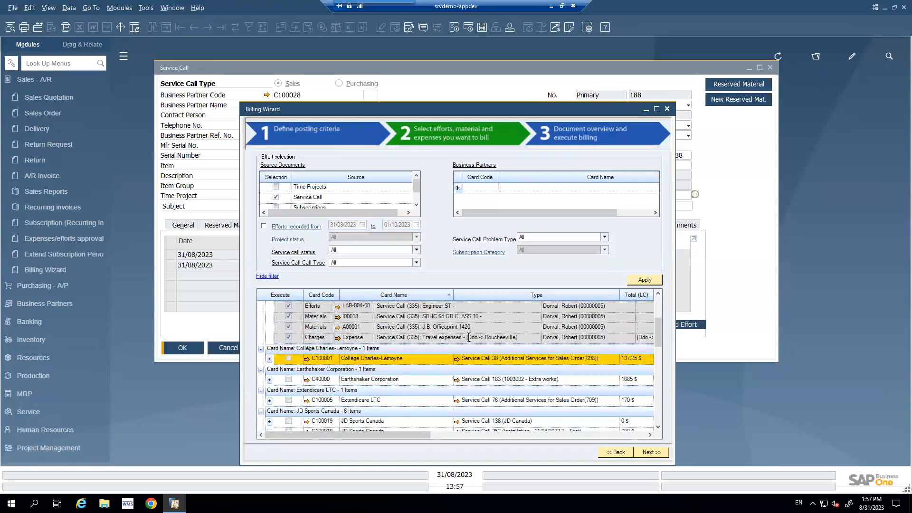
- Execute billing for the marked service call as a draft A/R invoice and open the generated invoice
scroll(469, 337, "up", 1)
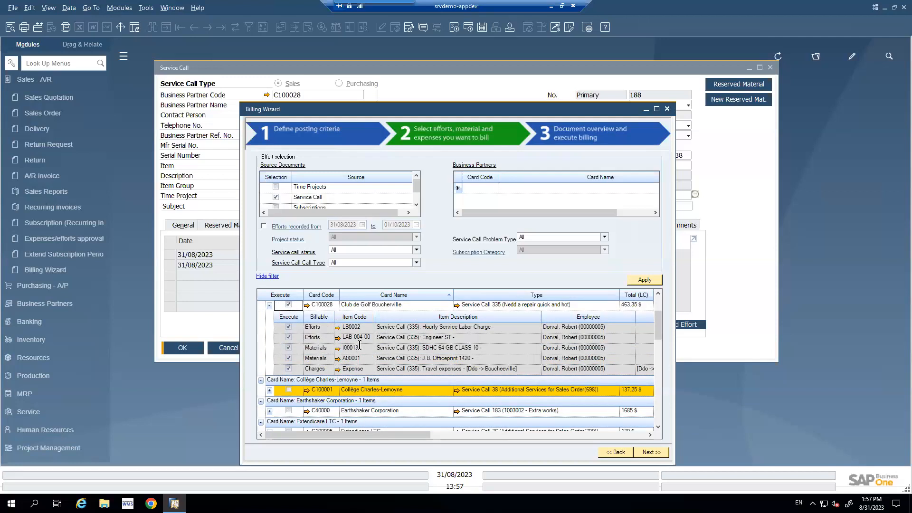
left_click(651, 451)
left_click_drag(475, 421, 569, 427)
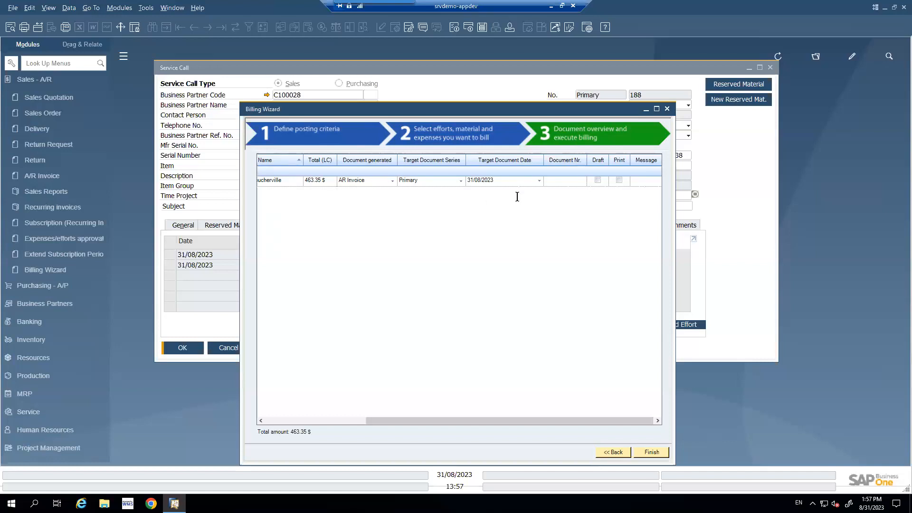
left_click(597, 180)
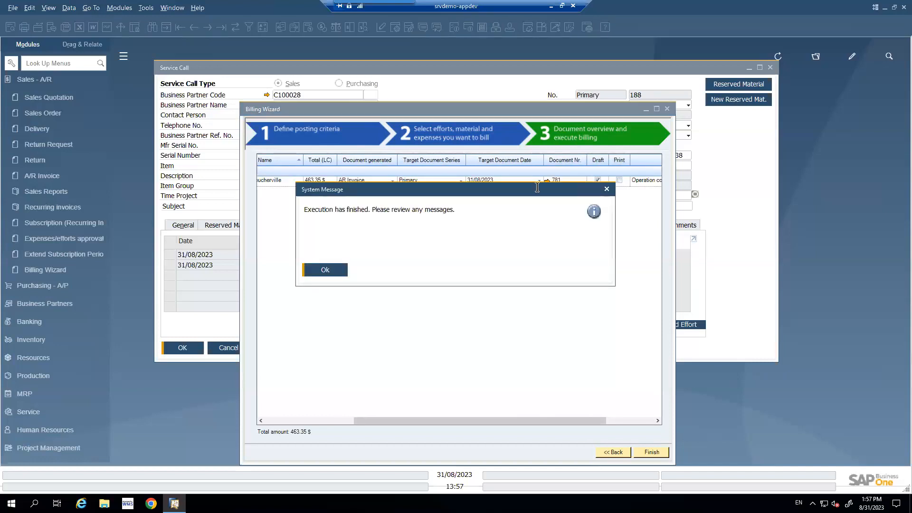
left_click(325, 270)
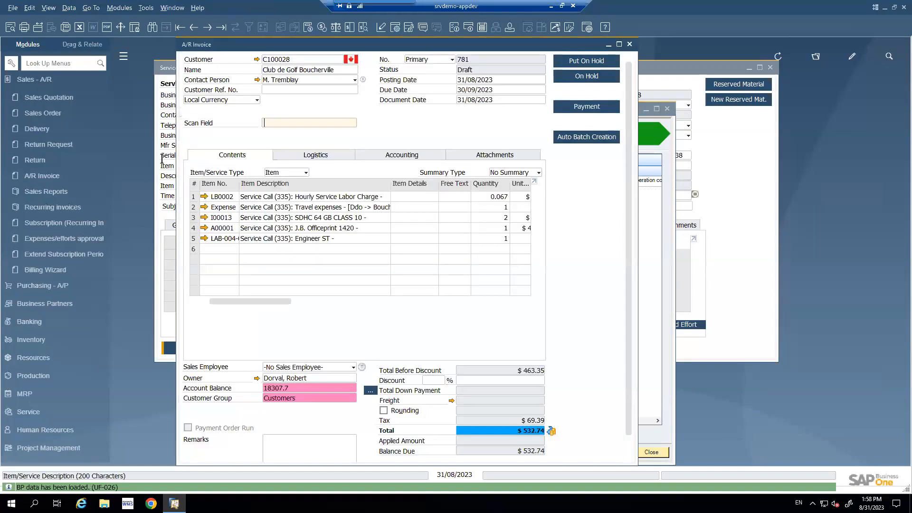
- Maximize the invoice and set the unit prices to $0.50 for the travel expenses line and $1,200 for the Engineer ST line
left_click(619, 44)
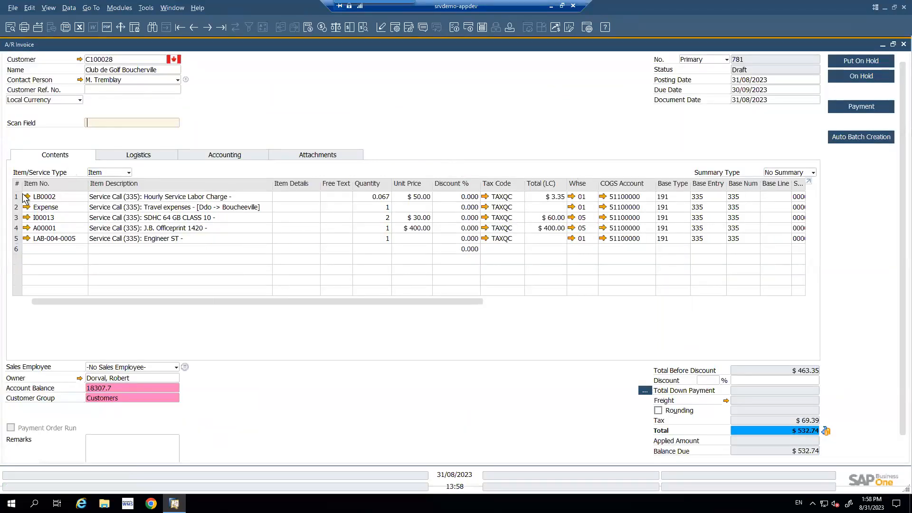
left_click(415, 209)
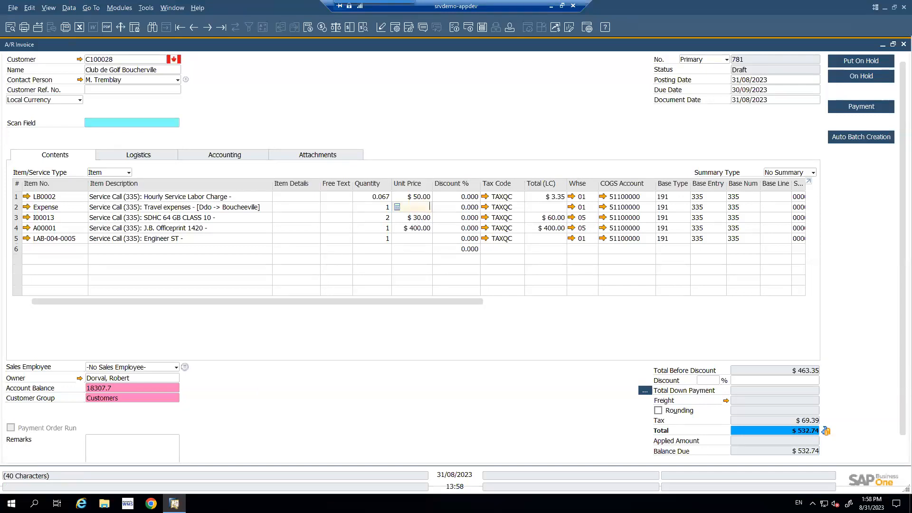
type(".50")
left_click(414, 238)
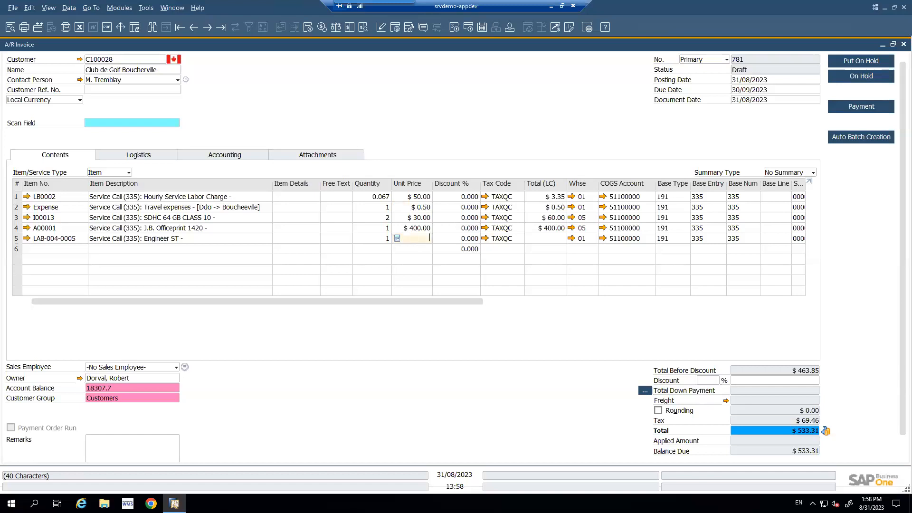
type("1,200")
left_click(418, 218)
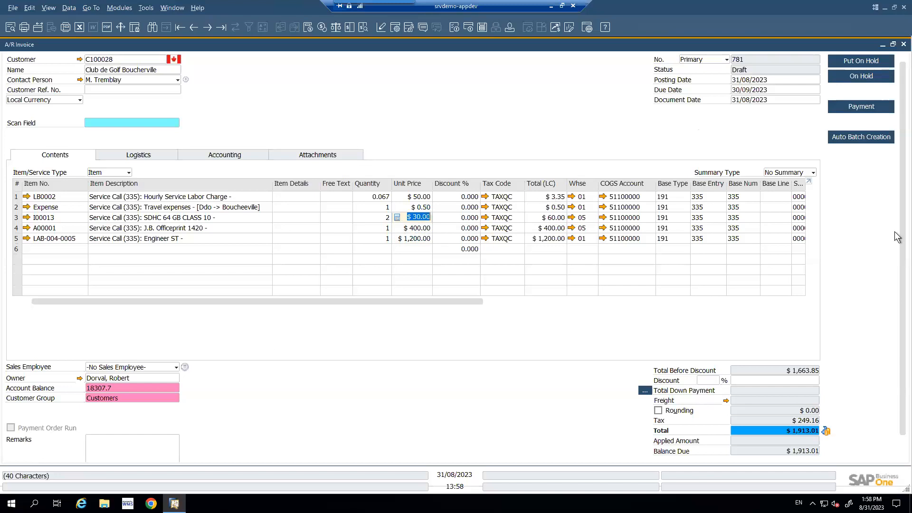
- Try to add the invoice, allocating 40 units of item A00001 from bin location 05-A1-S1-L2
scroll(897, 244, "down", 1)
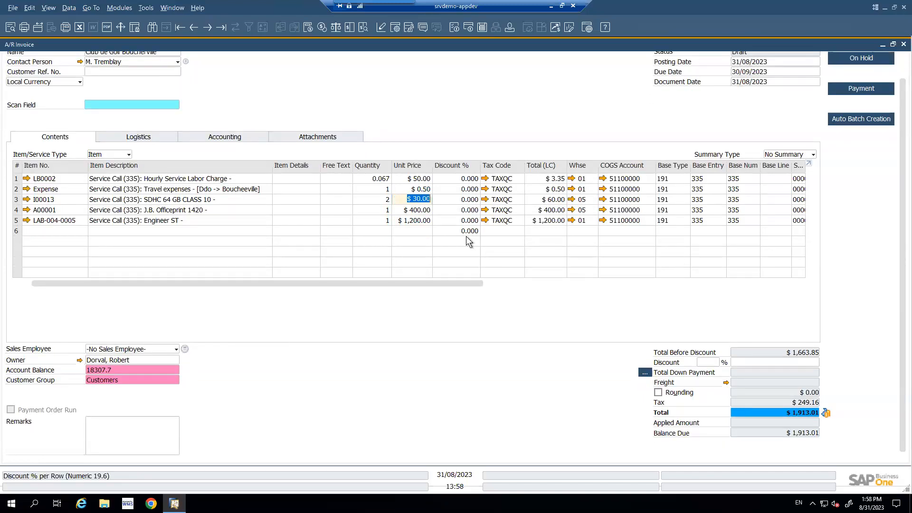
key("Return")
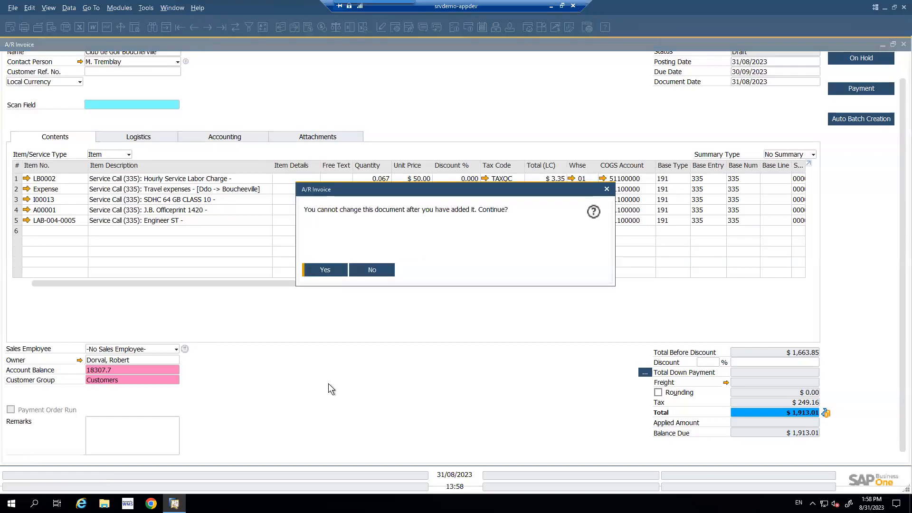
left_click(323, 269)
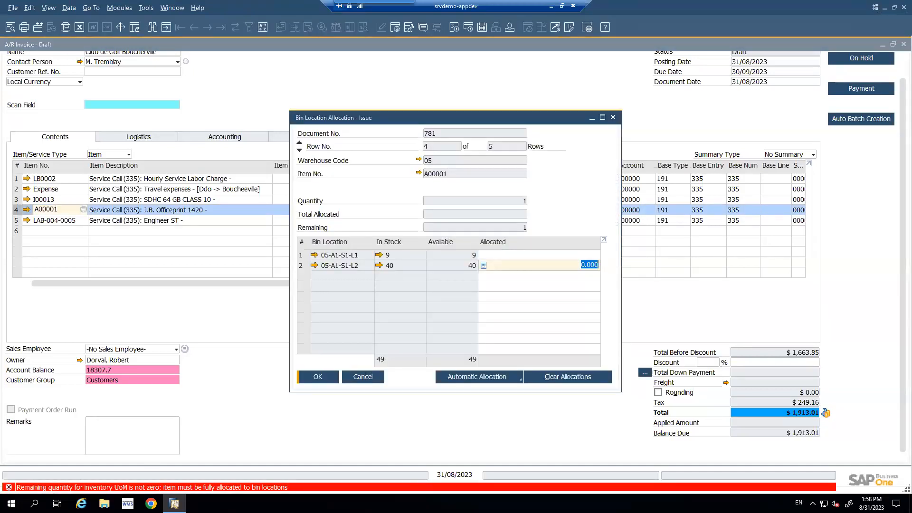
type("40")
left_click(317, 376)
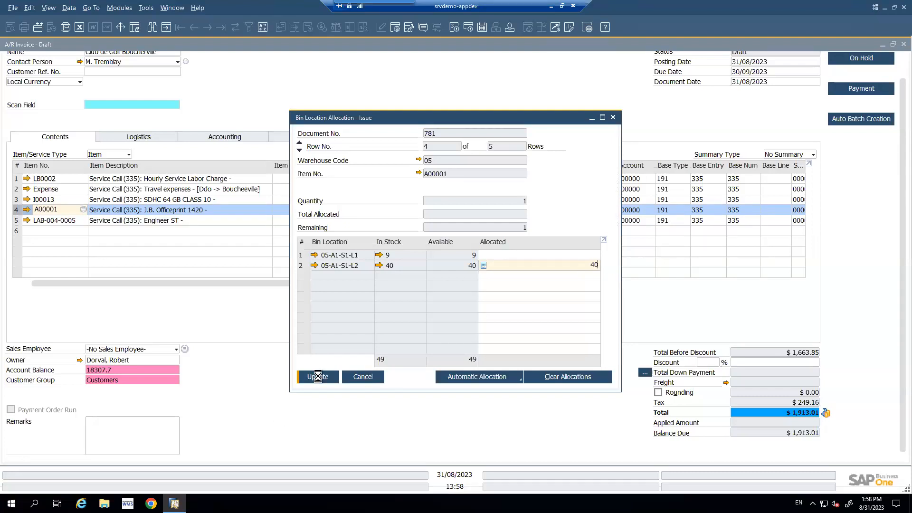
left_click(365, 374)
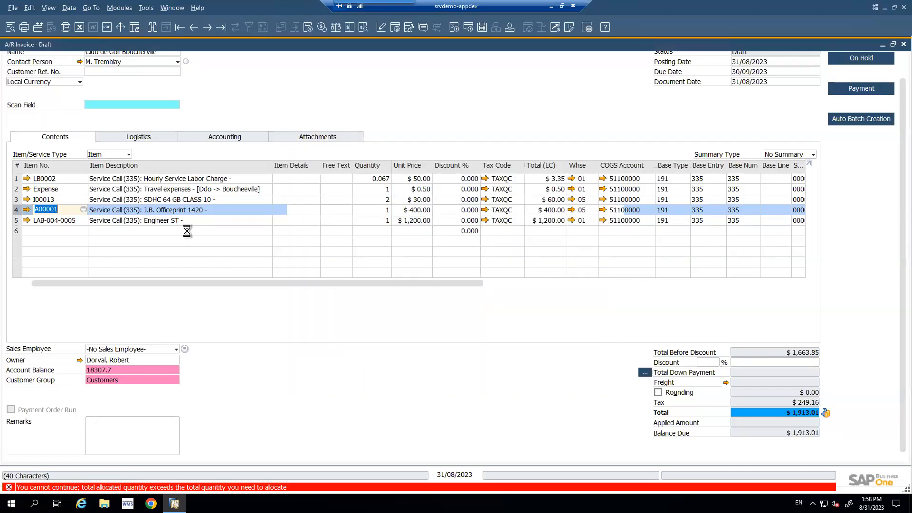
- Set the warehouse of the J.B. Officeprint 1420 invoice line to 01
left_click(584, 210)
type("01")
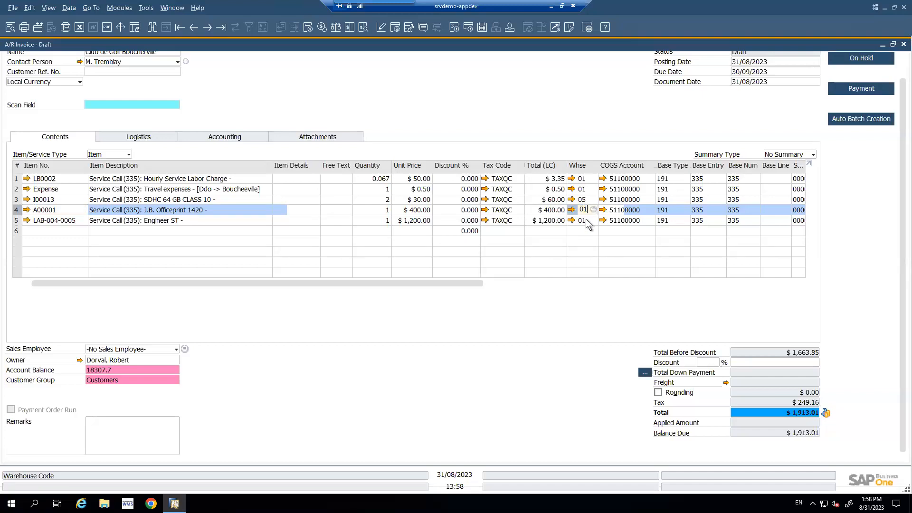
key("Up")
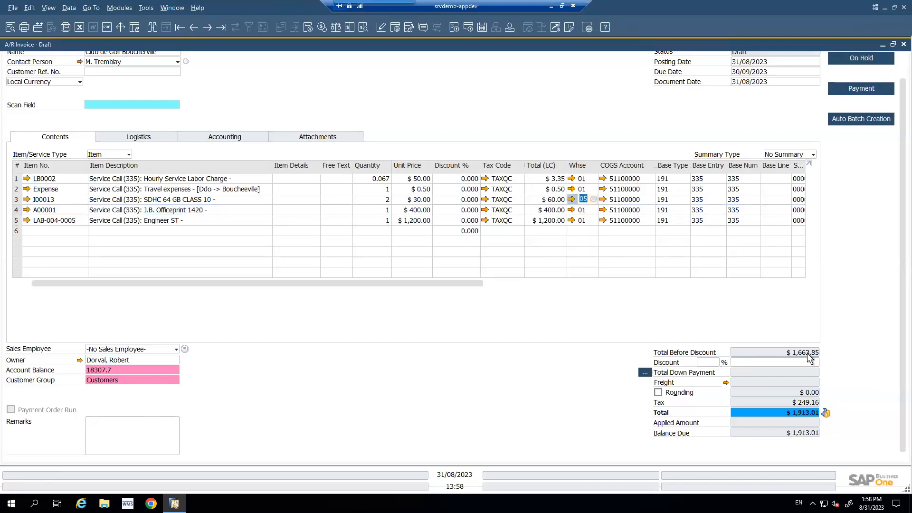
- Add the A/R invoice and have its draft deleted once it is added
key("Return")
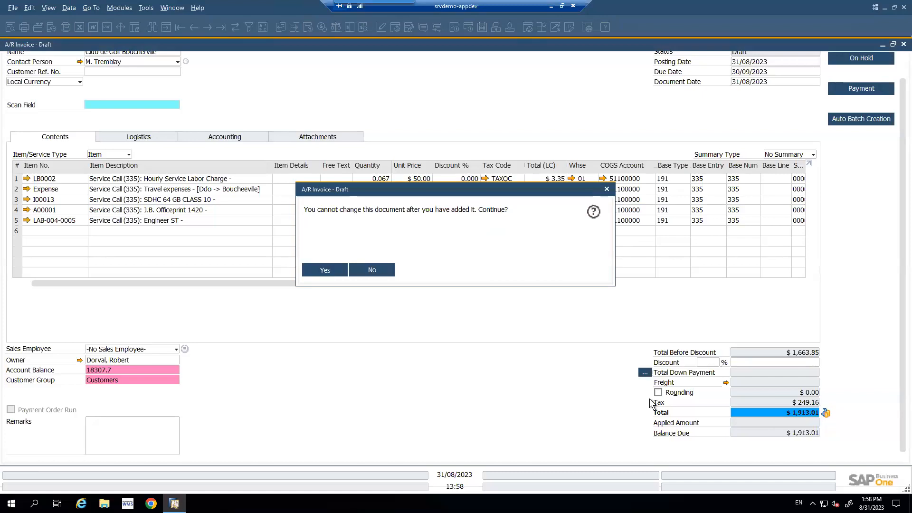
left_click(327, 270)
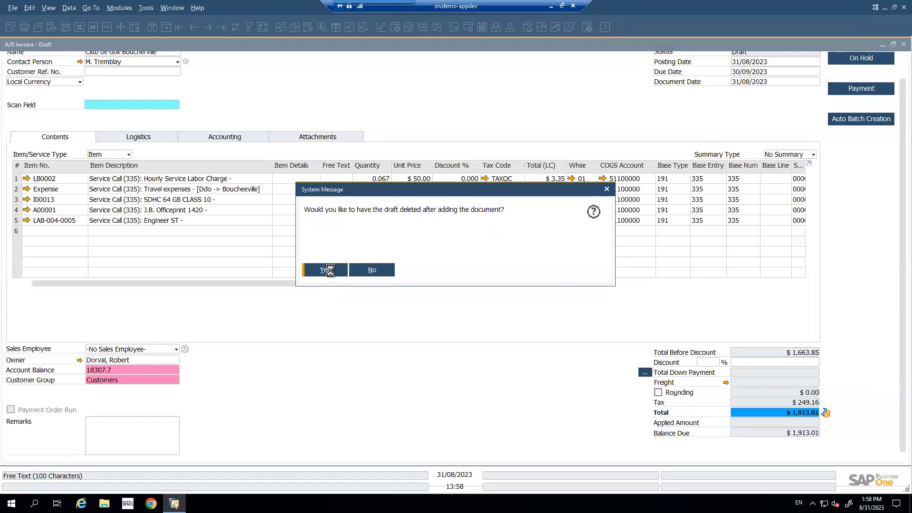
left_click(330, 270)
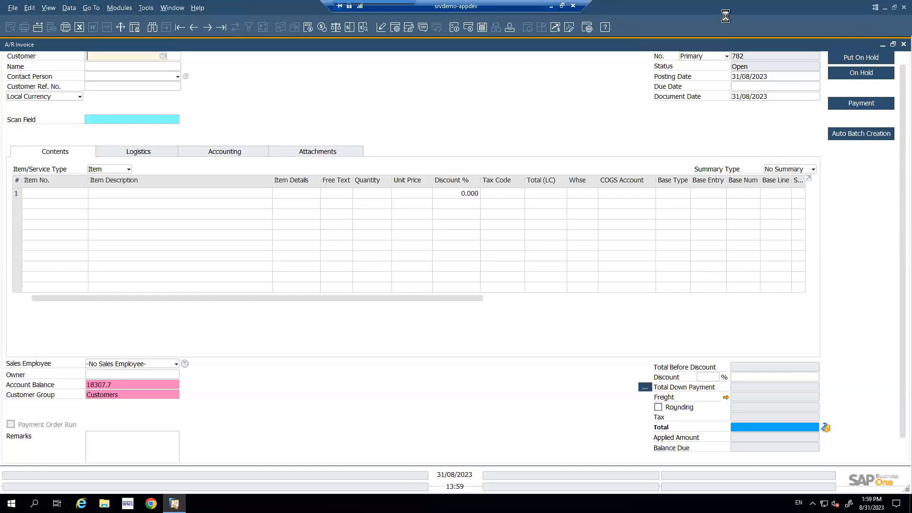
- Minimize the remote session and switch to the PowerPoint slide show of the SAP FSM presentation
left_click(551, 6)
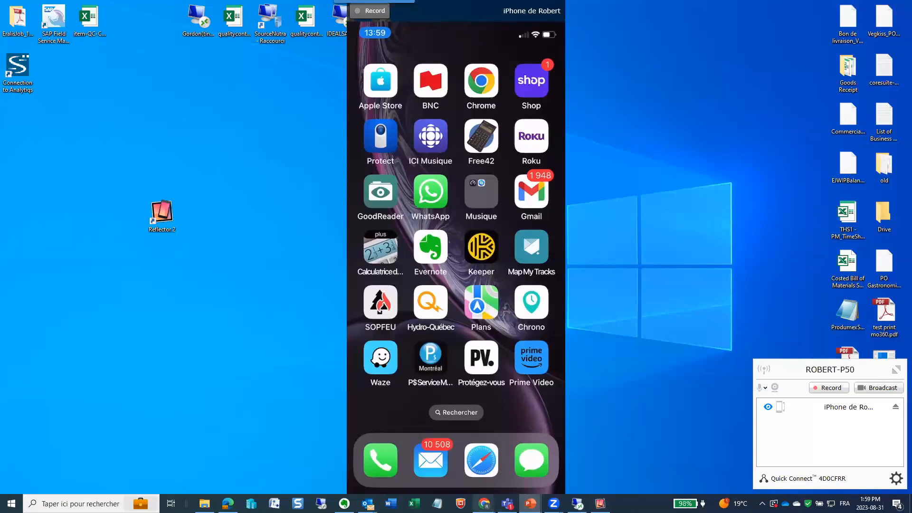
mouse_move(530, 502)
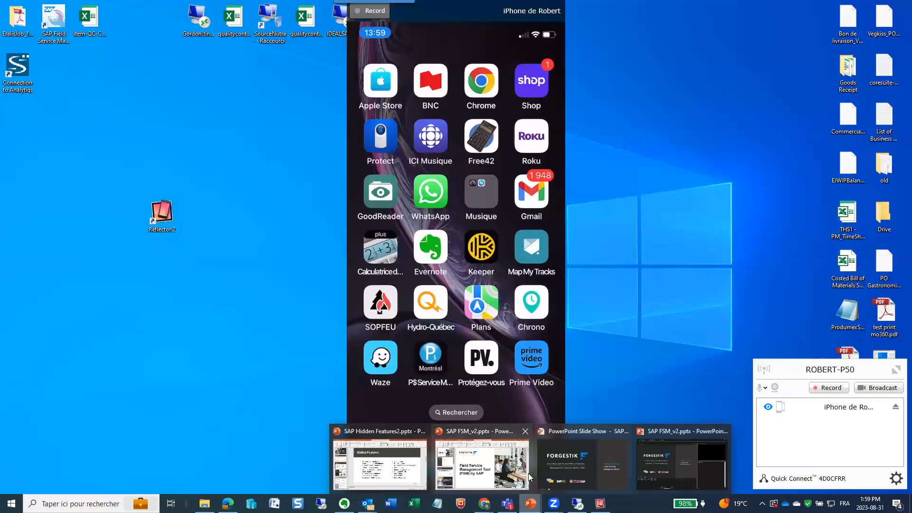
left_click(598, 475)
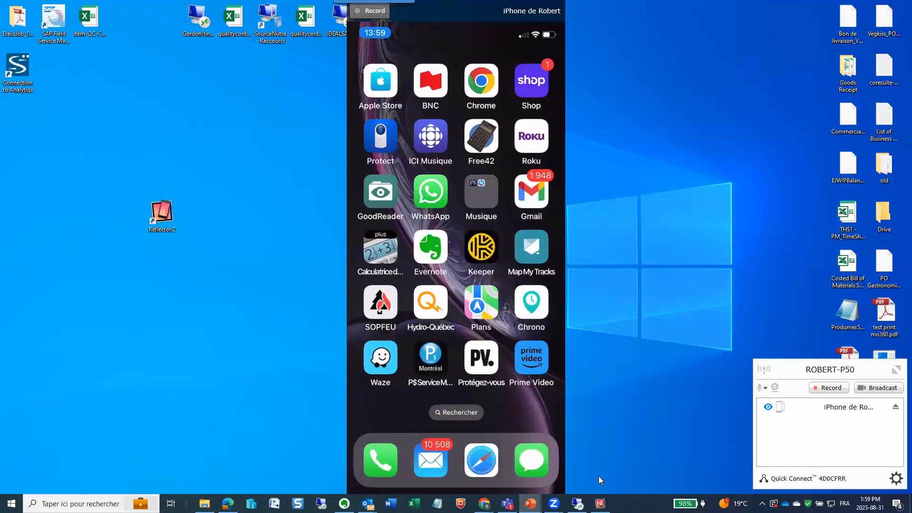